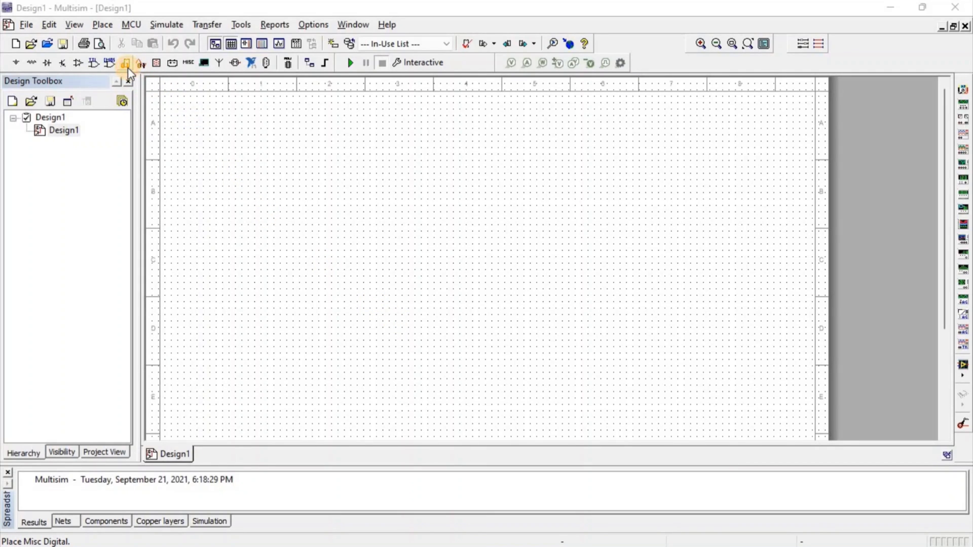
Place a TTL HALF_ADDER from the Misc Digital parts on the sheet as U1.
click(126, 66)
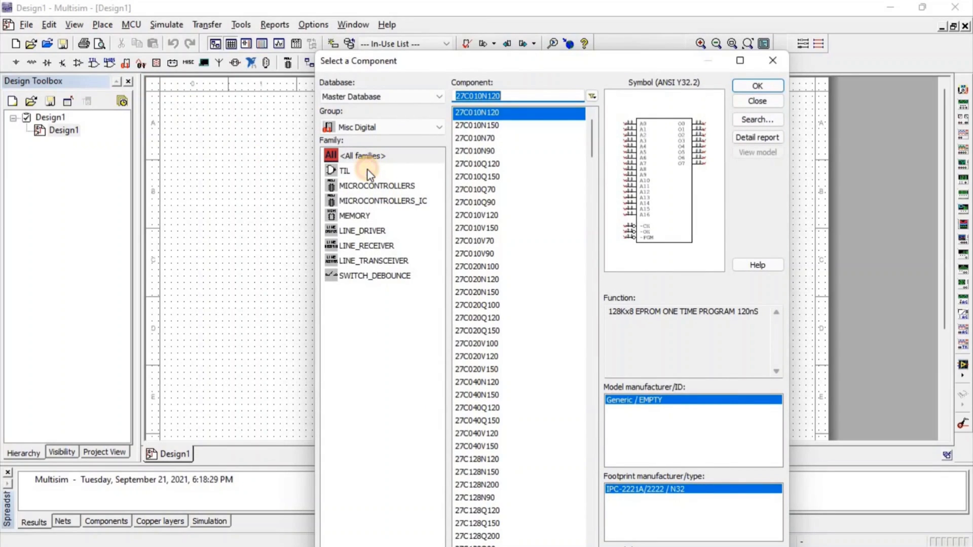
click(368, 170)
scroll(522, 251, down, 2)
scroll(523, 251, down, 6)
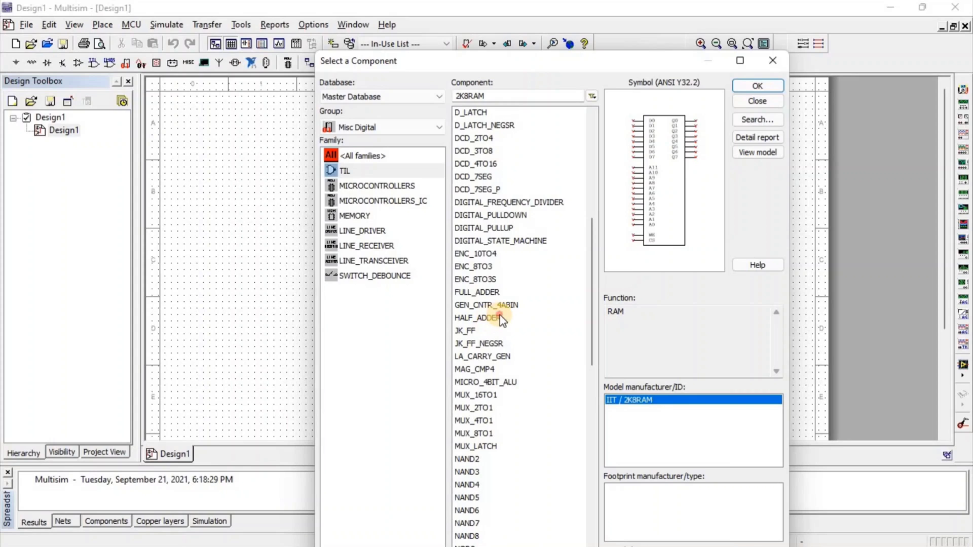
click(502, 319)
double_click(501, 319)
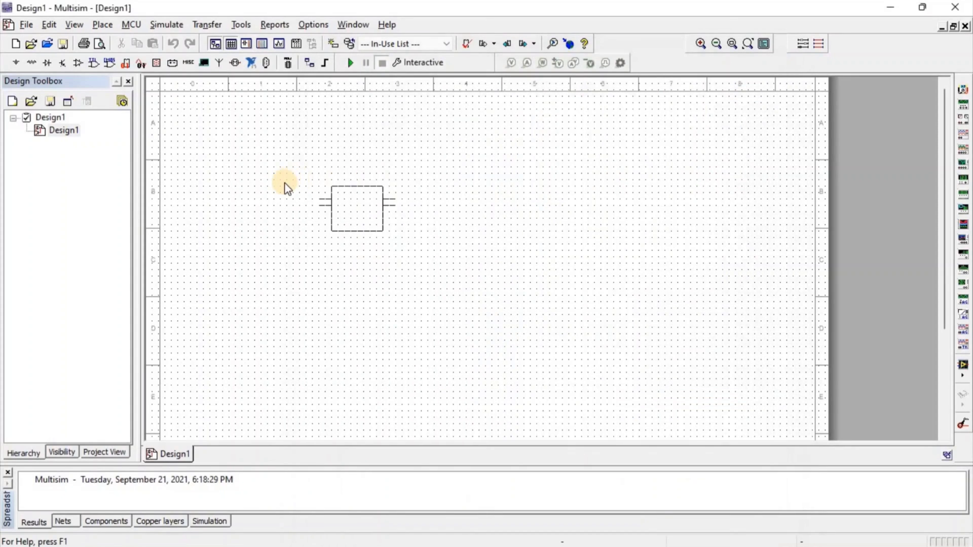
right_click(285, 193)
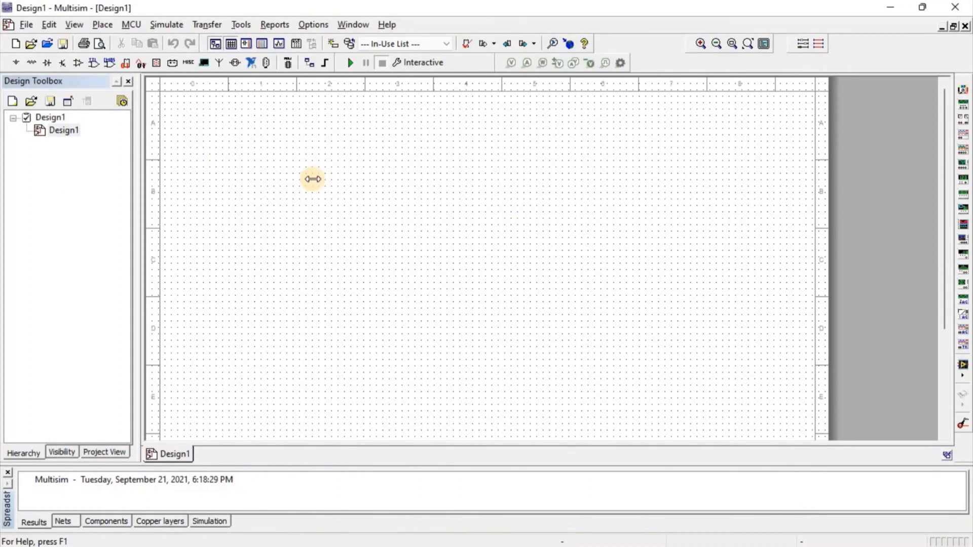
click(756, 82)
click(383, 238)
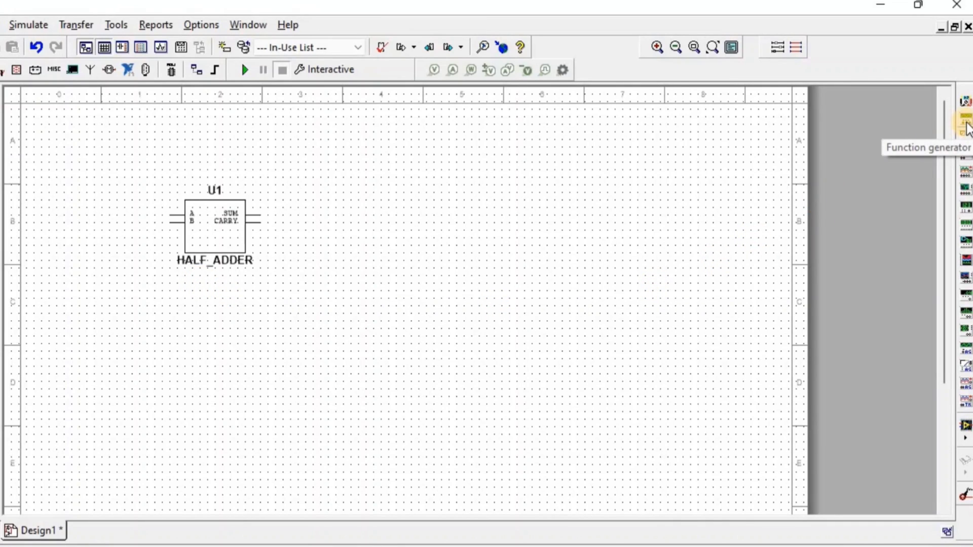
Place function generator XFG1, paste a copy as XFG2 to its left, and place four-channel oscilloscope XSC1 upper right.
click(966, 132)
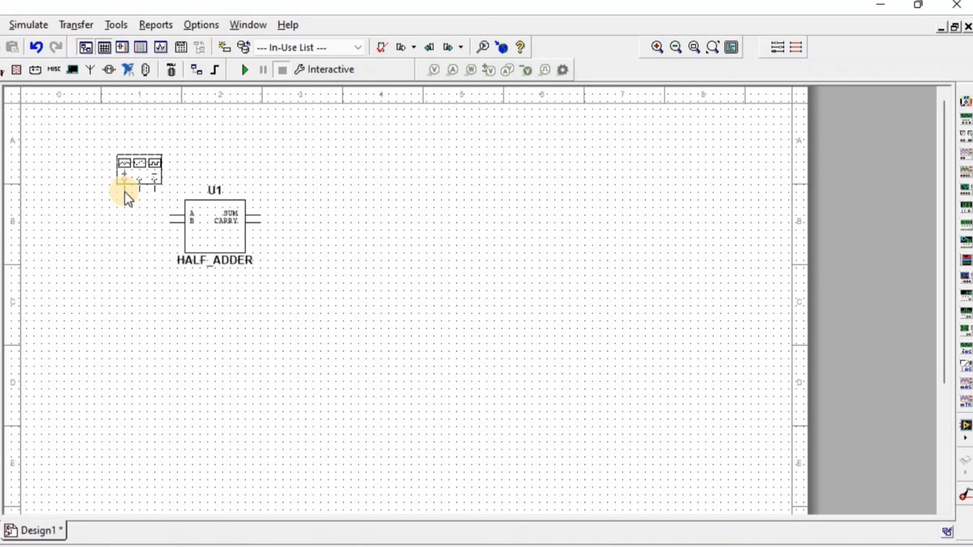
click(125, 191)
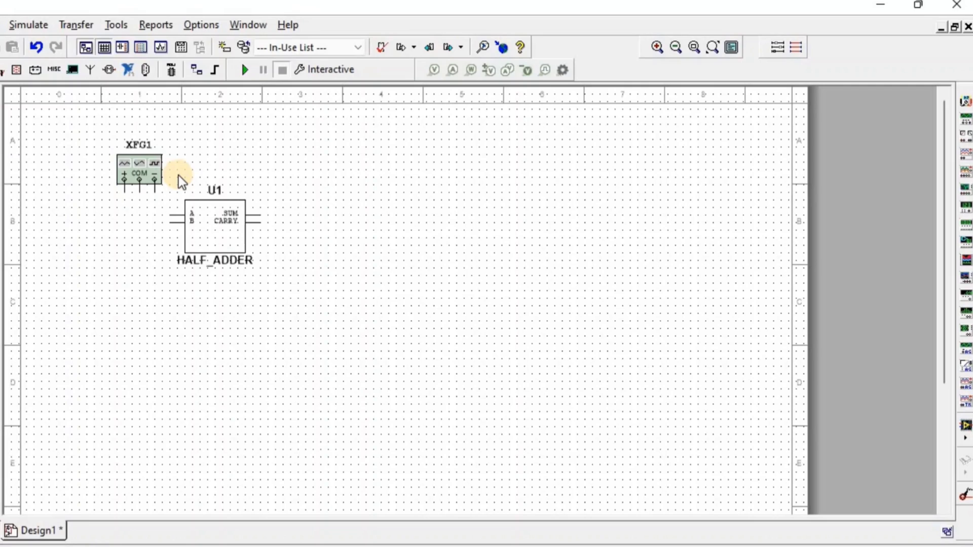
double_click(147, 178)
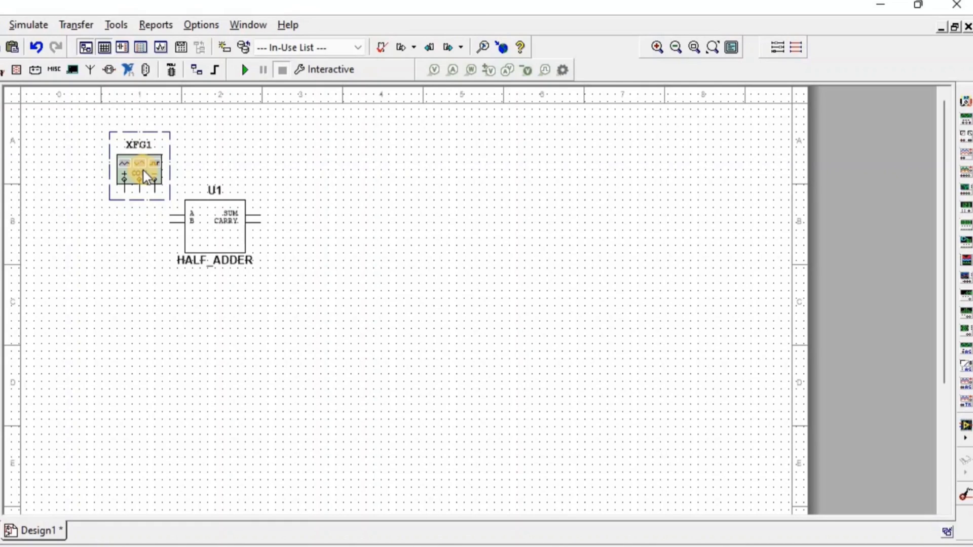
key(ctrl+c)
key(ctrl+v)
click(56, 200)
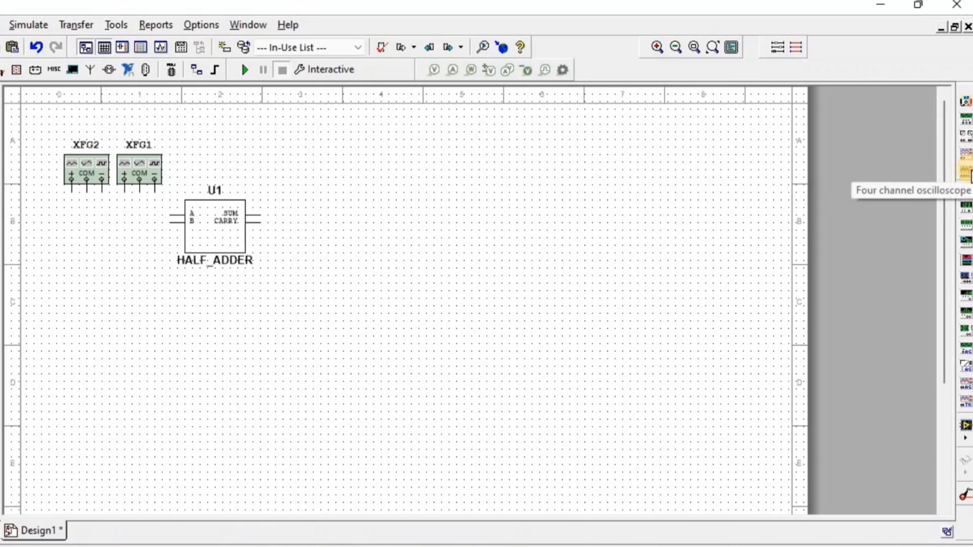
click(966, 172)
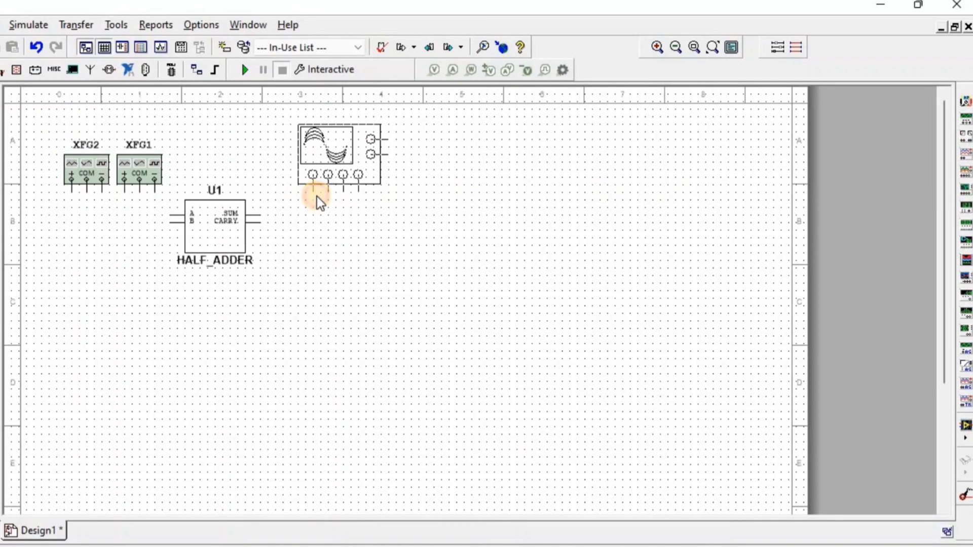
click(317, 200)
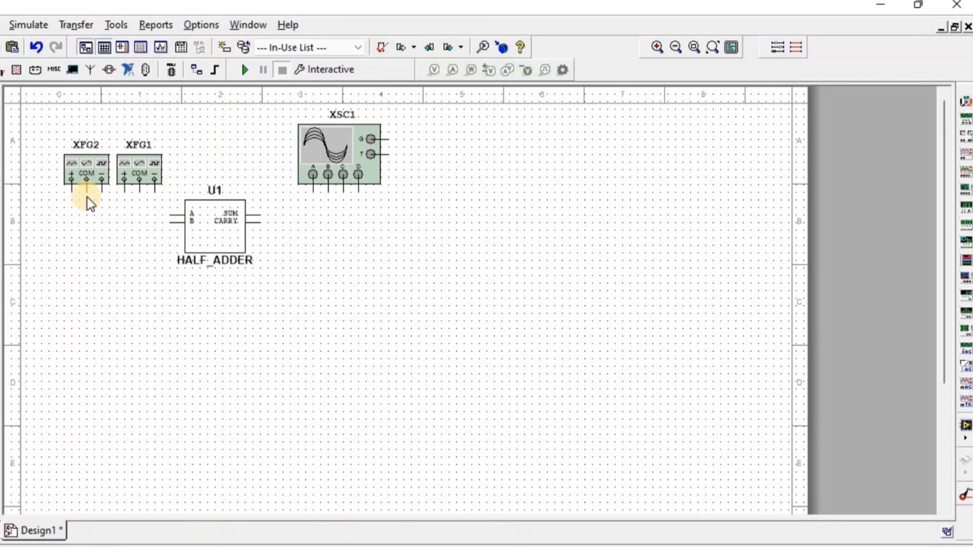
Wire XFG1+ to input A and XFG2+ to input B, and ground both generators' COM pins.
drag(124, 179, 172, 213)
drag(72, 180, 172, 221)
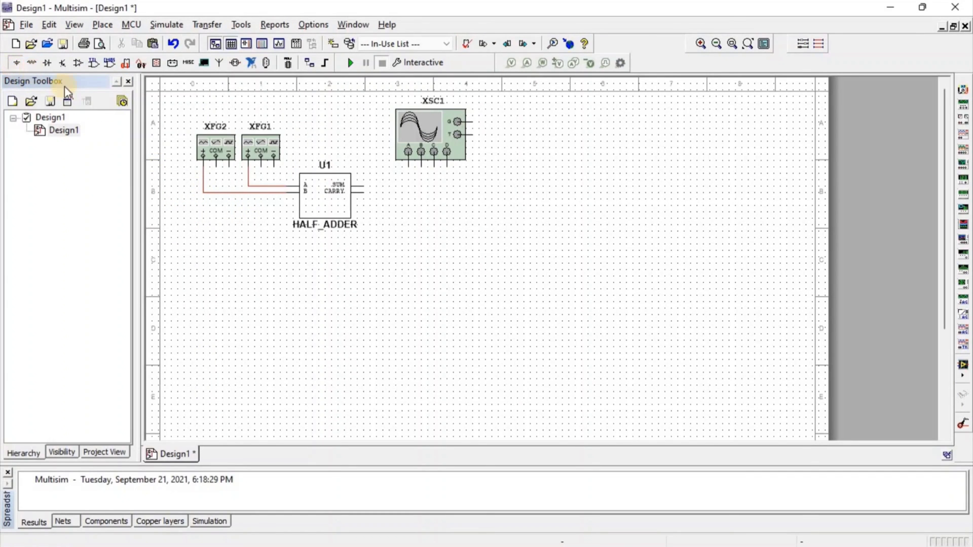
key(ctrl+w)
click(369, 173)
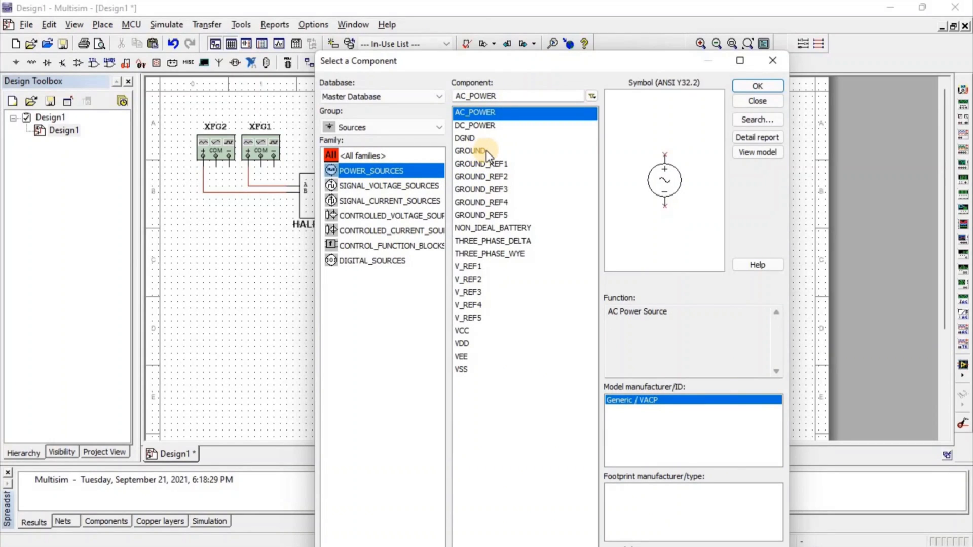
double_click(485, 150)
click(215, 242)
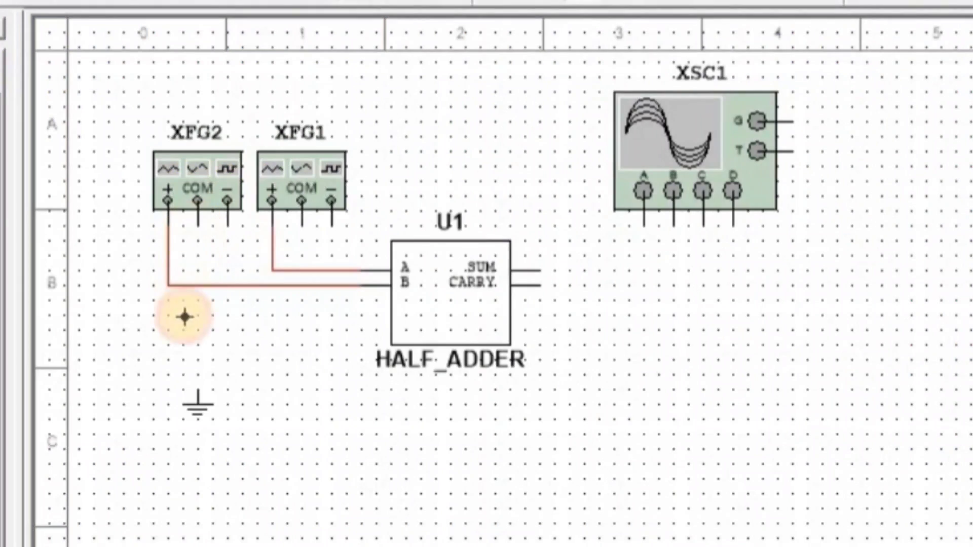
click(204, 345)
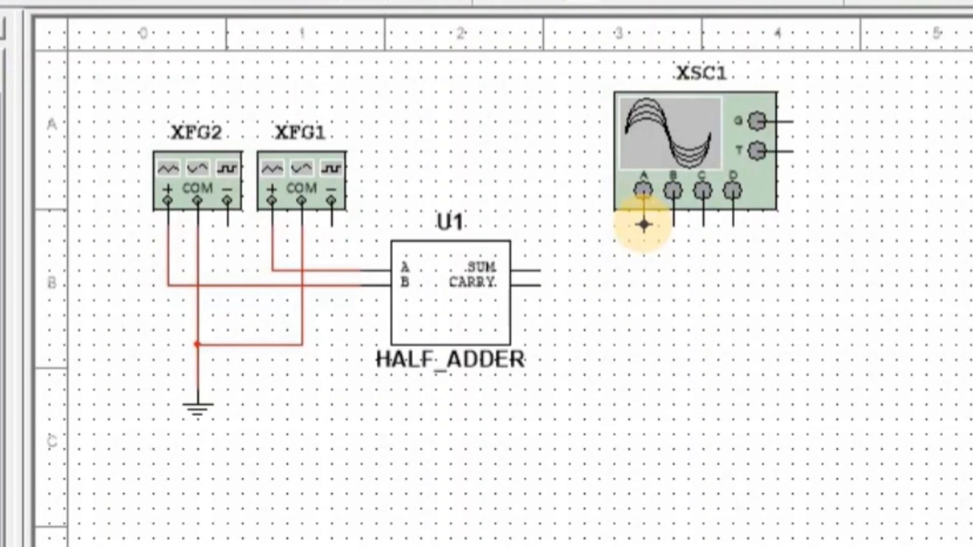
Connect scope channels A and B to the input wires and channels C and D to SUM and CARRY.
click(644, 224)
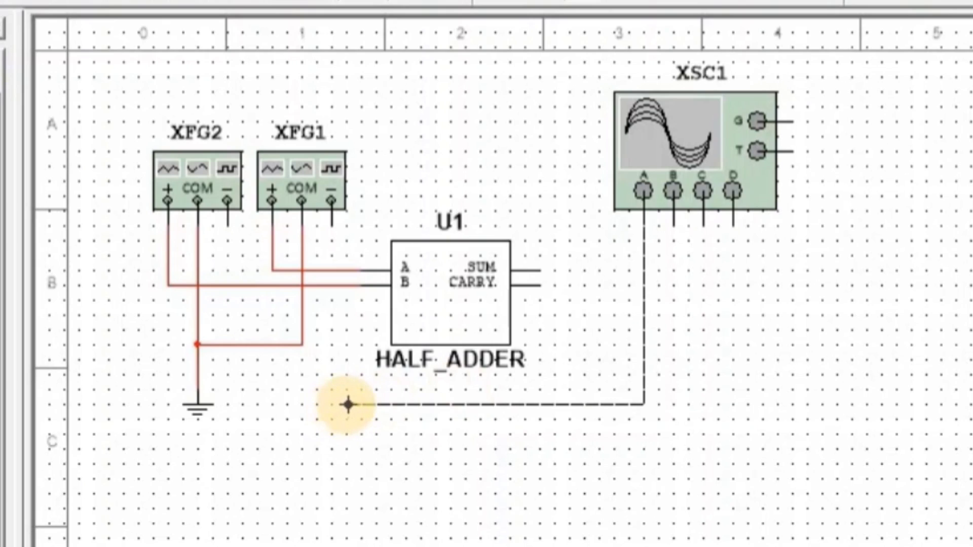
click(346, 270)
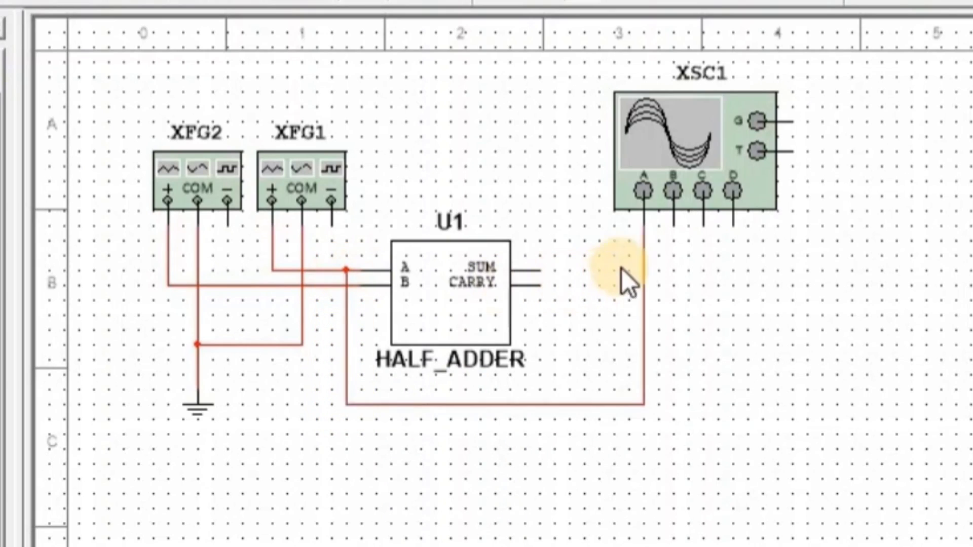
click(675, 223)
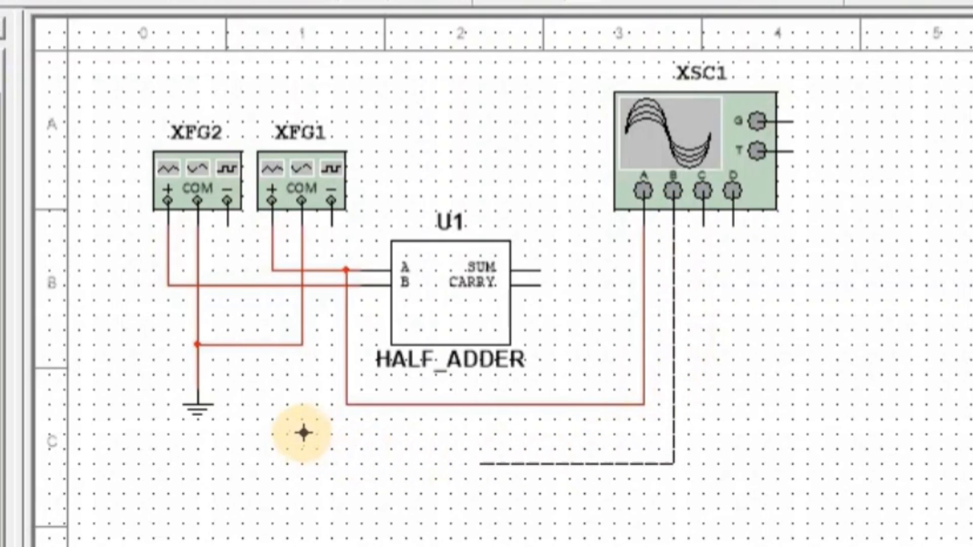
click(329, 286)
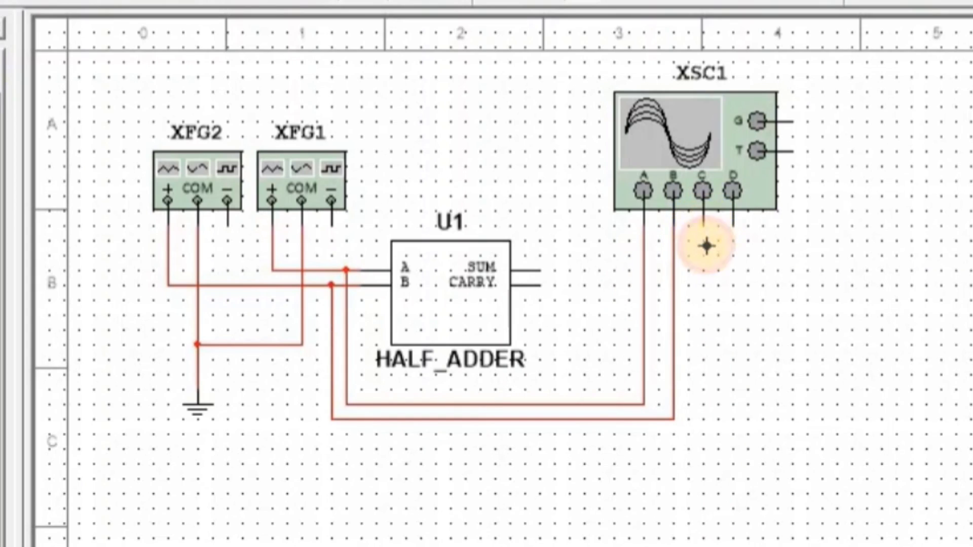
click(539, 270)
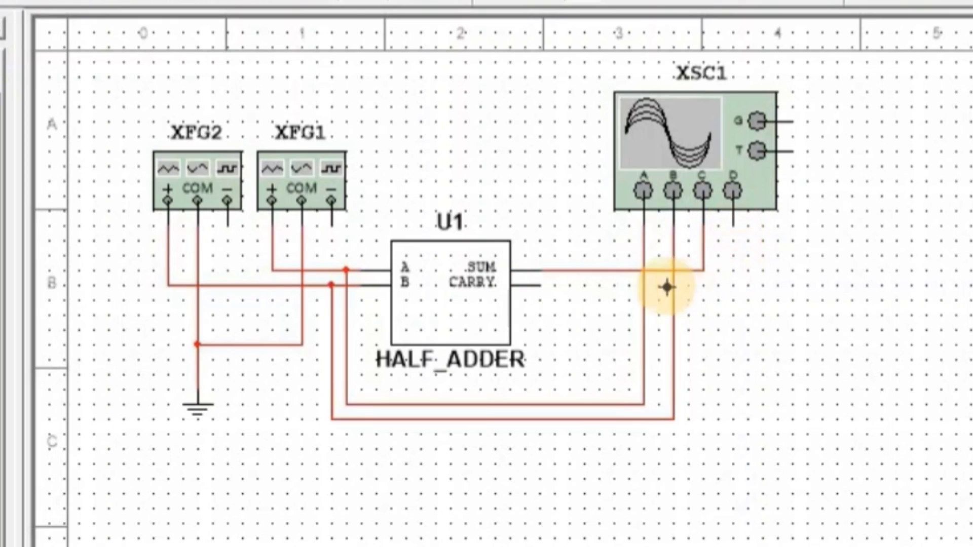
click(538, 284)
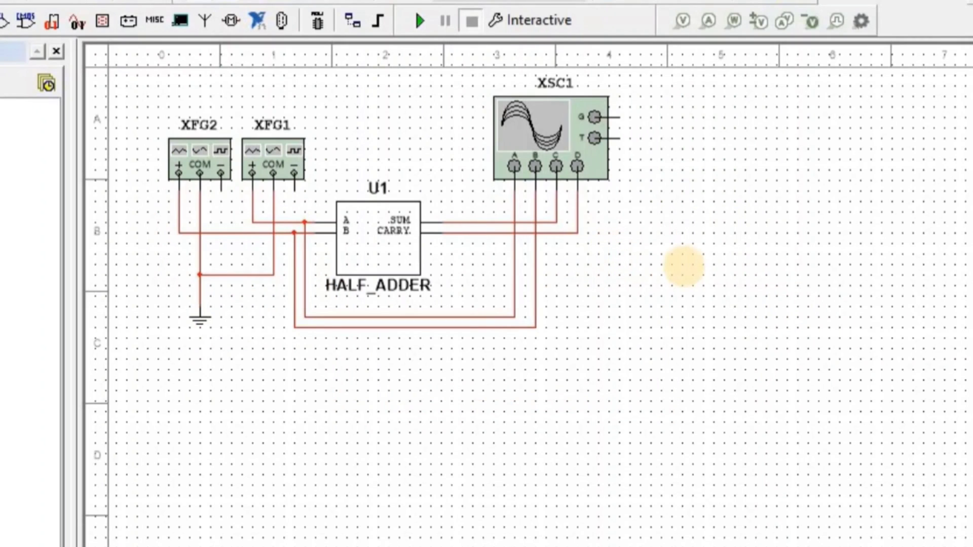
Set generator XFG1 to output a square wave.
double_click(279, 160)
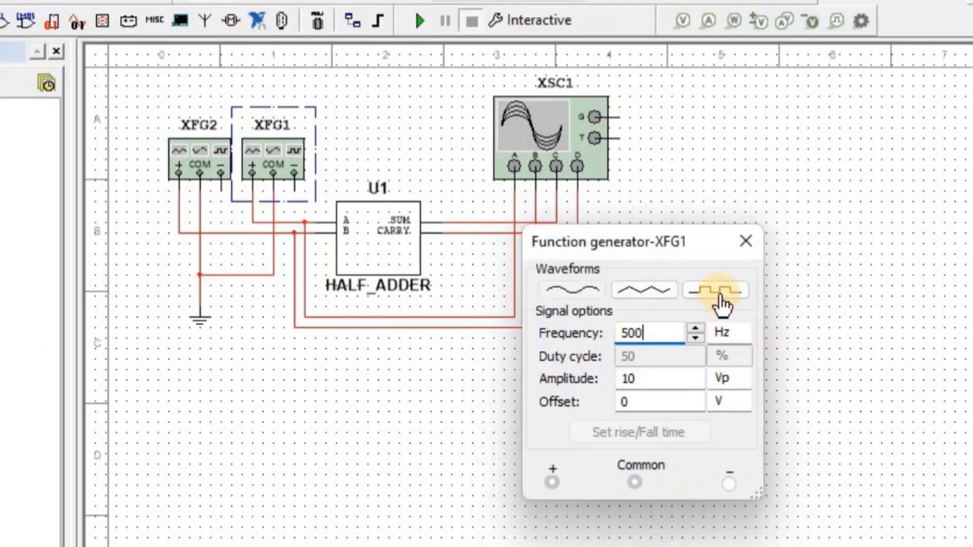
click(719, 298)
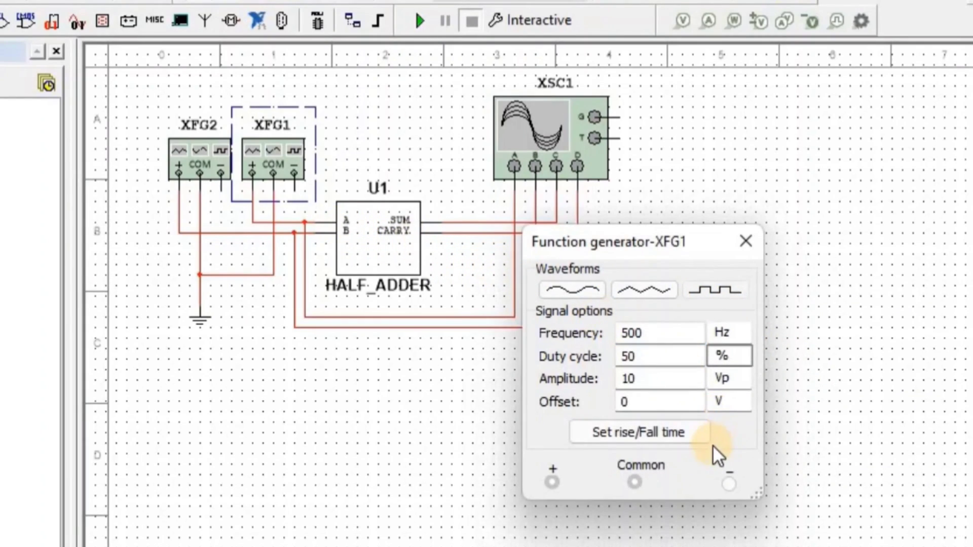
click(745, 241)
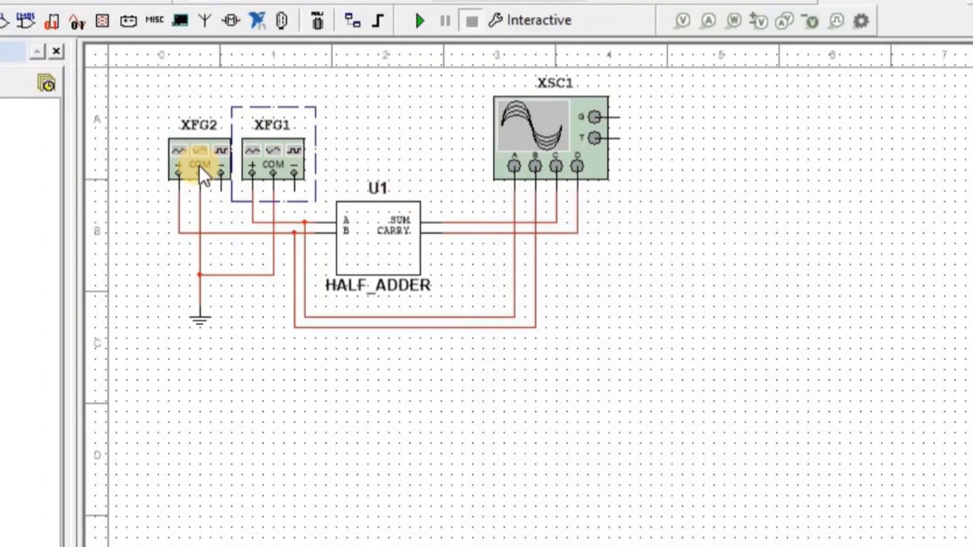
Set generator XFG2 to a square wave at 250 Hz.
double_click(203, 175)
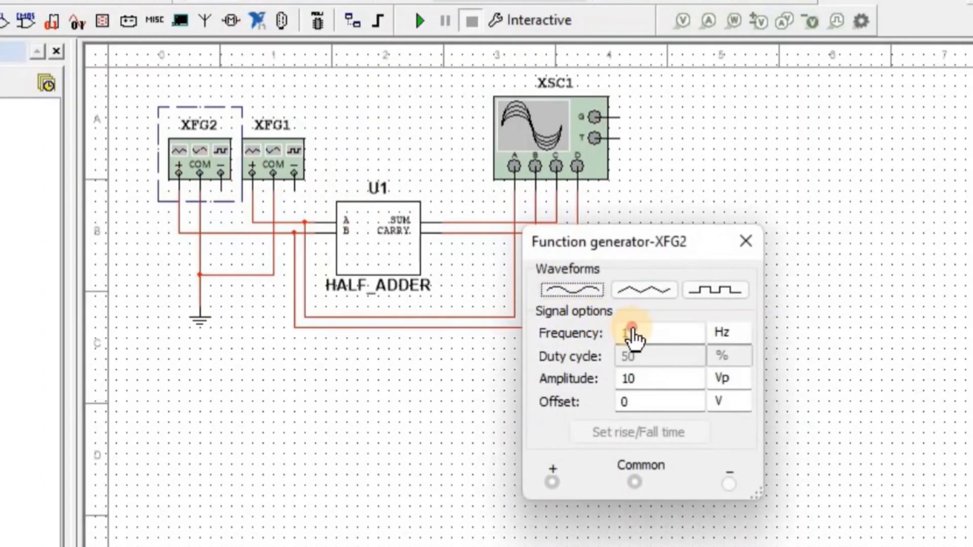
click(635, 337)
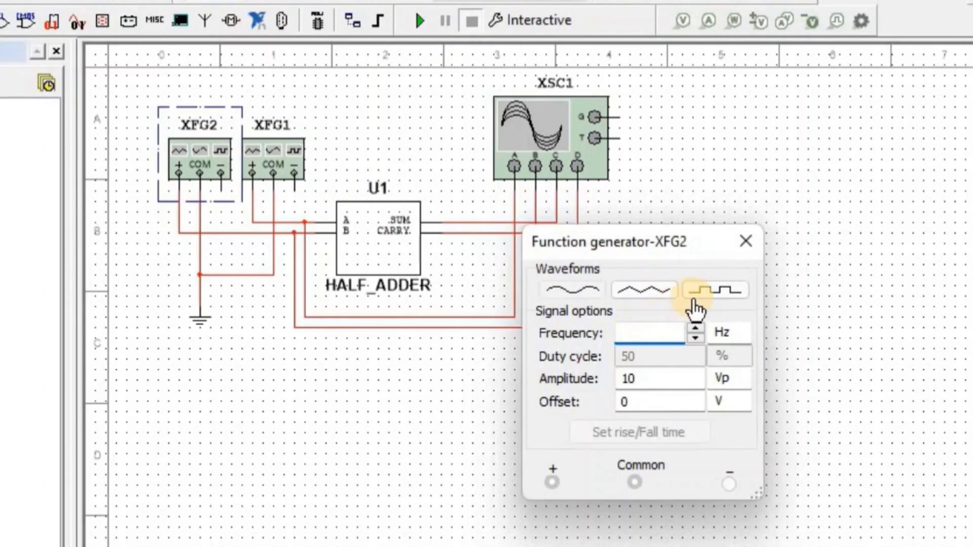
click(700, 291)
text(250)
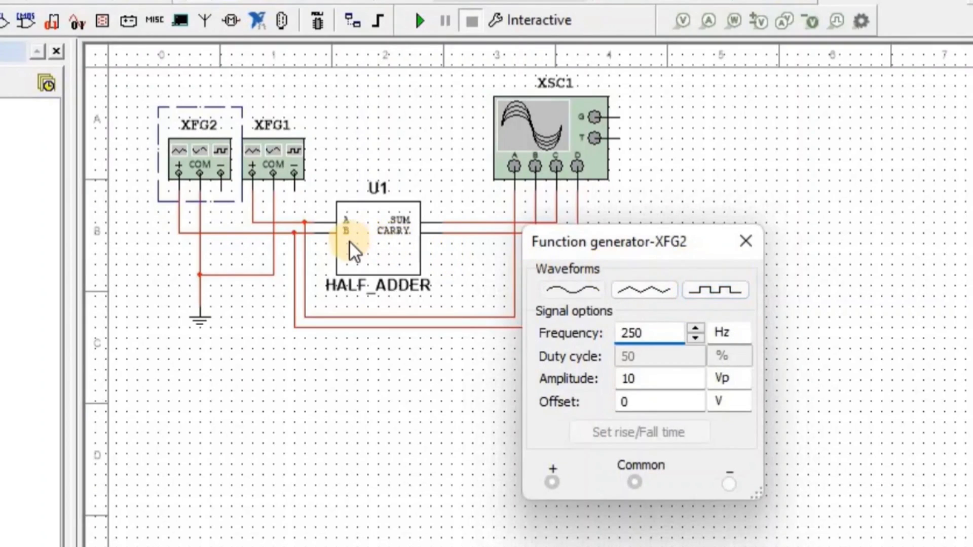
Run the simulation and open oscilloscope XSC1's display.
click(746, 242)
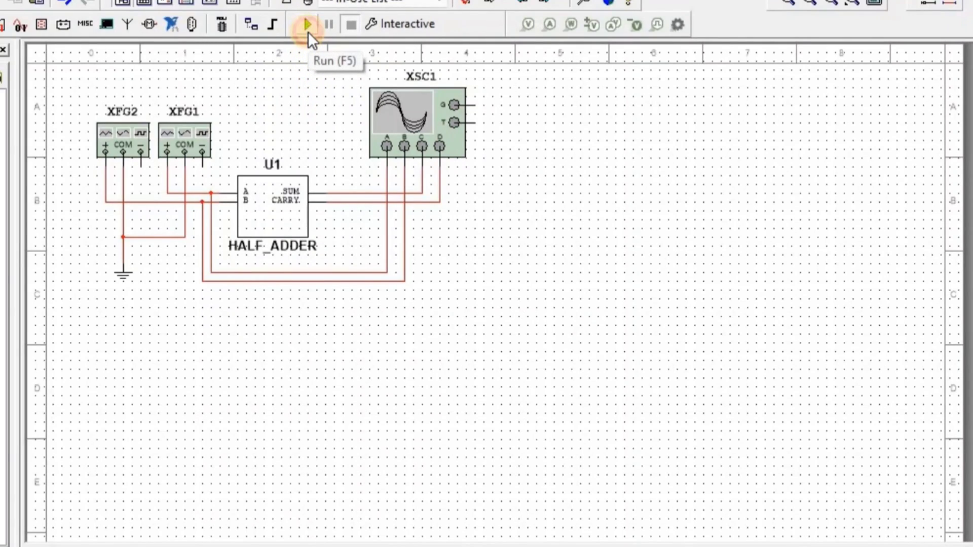
click(308, 31)
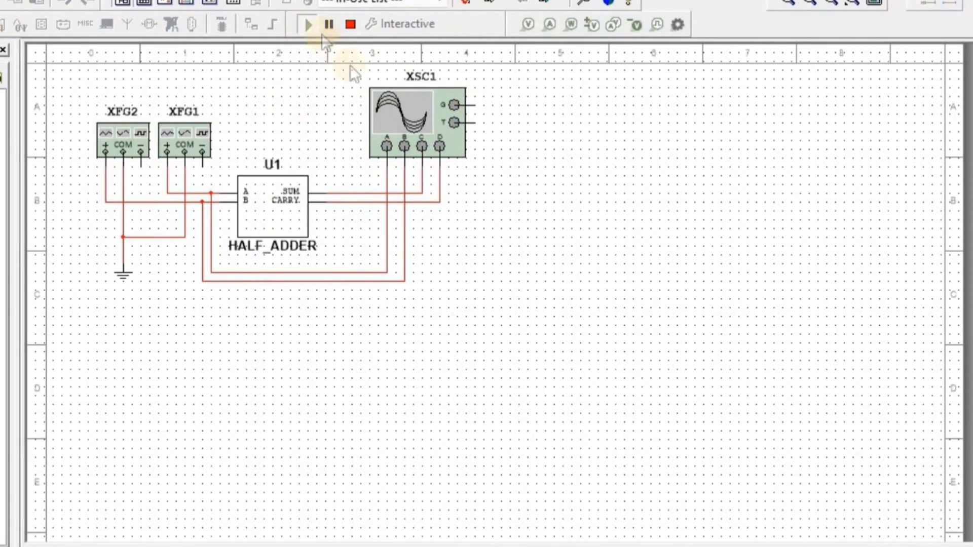
double_click(424, 118)
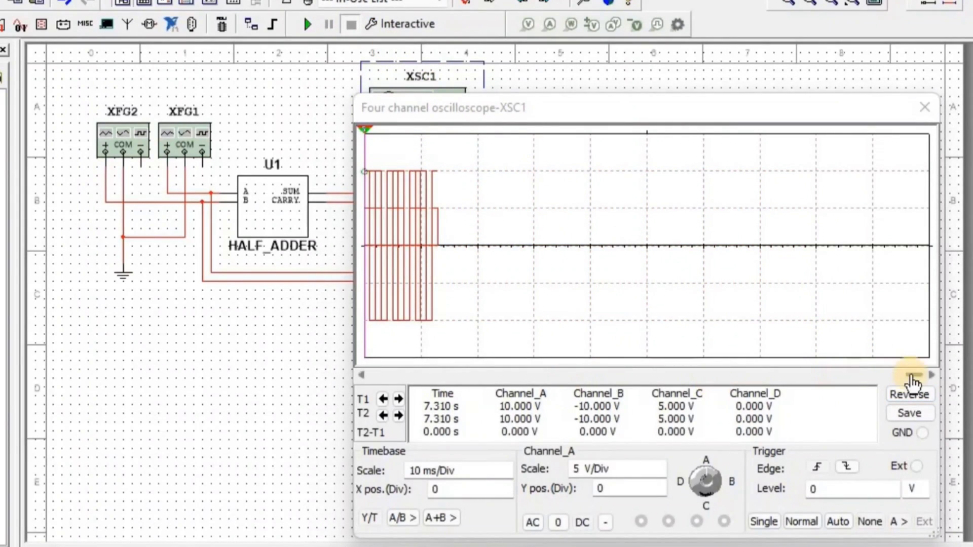
Shift channel C's trace down on the oscilloscope.
click(900, 378)
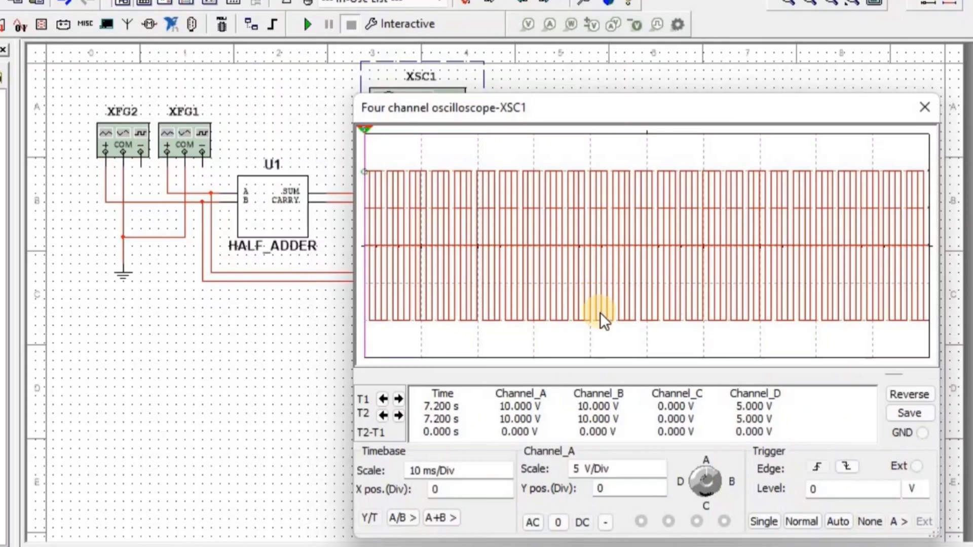
scroll(614, 471, up, 2)
scroll(637, 491, up, 2)
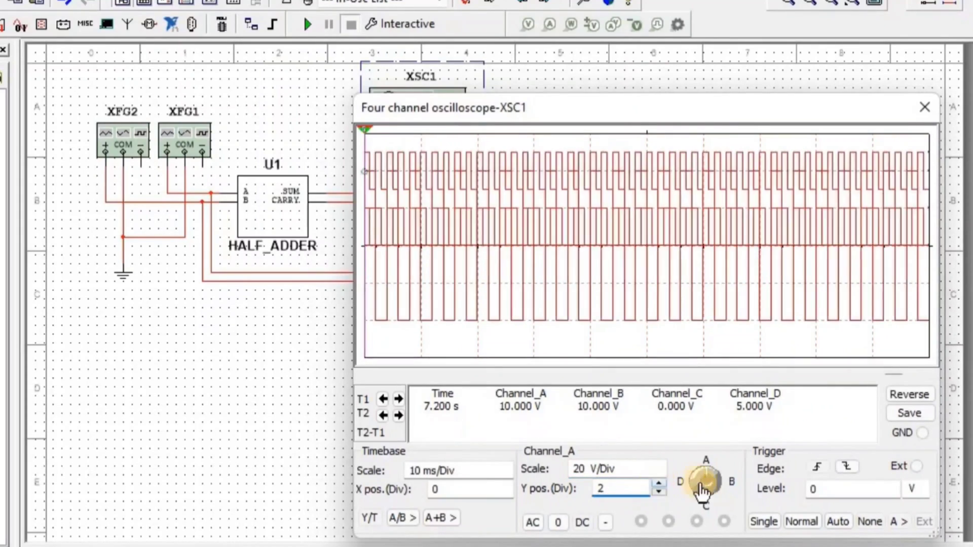
click(702, 491)
scroll(644, 472, down, 2)
click(659, 495)
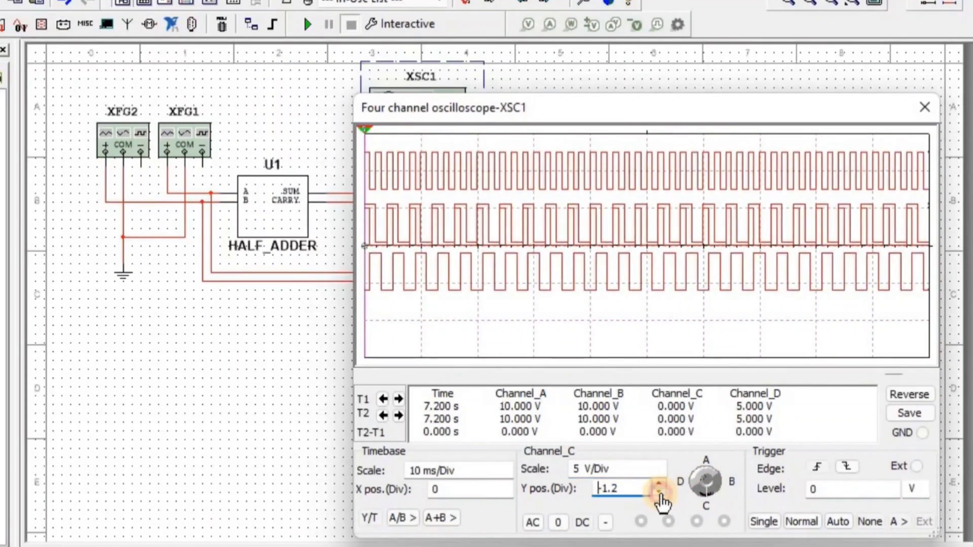
Offset channel D's trace, set the timebase to 1 ms/Div, and move the scope window off the circuit.
click(695, 487)
scroll(659, 493, down, 5)
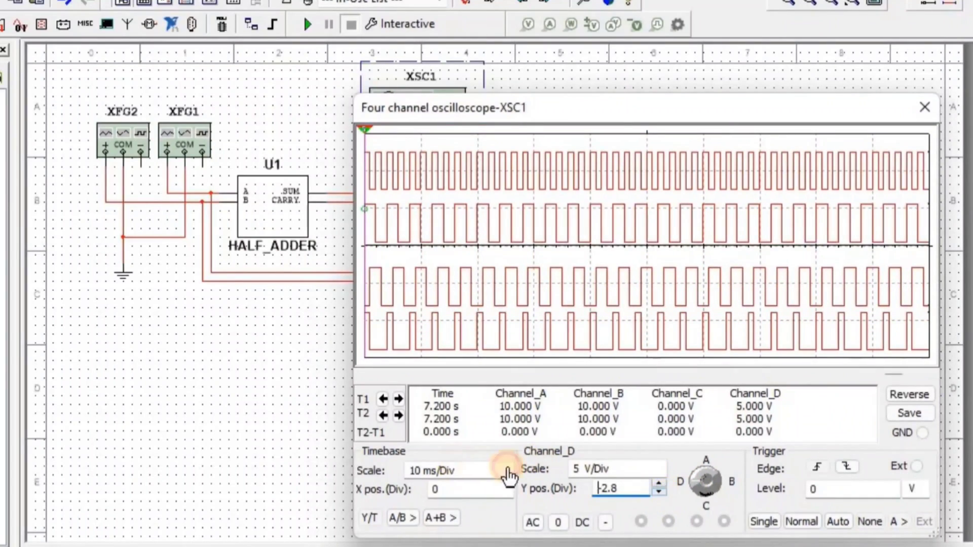
scroll(507, 472, down, 1)
scroll(506, 470, down, 1)
click(703, 483)
click(704, 476)
scroll(512, 469, down, 1)
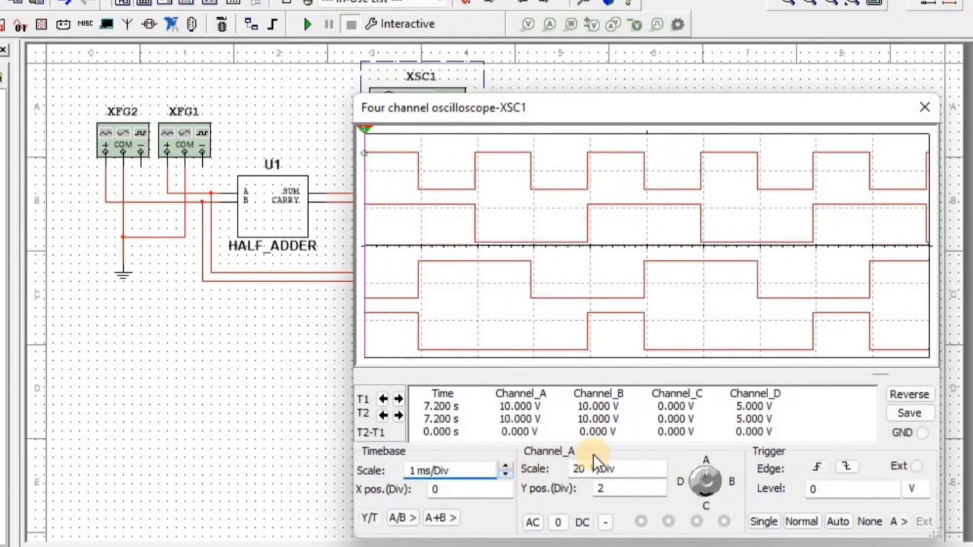
drag(677, 122, 855, 70)
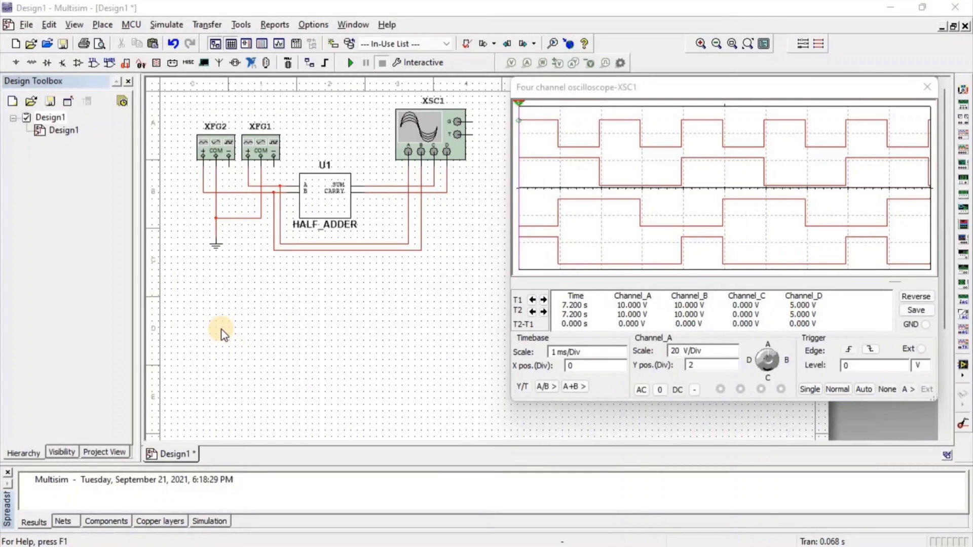
Create a new blank design and place a FULL_ADDER from Misc Digital on it as U1.
click(17, 47)
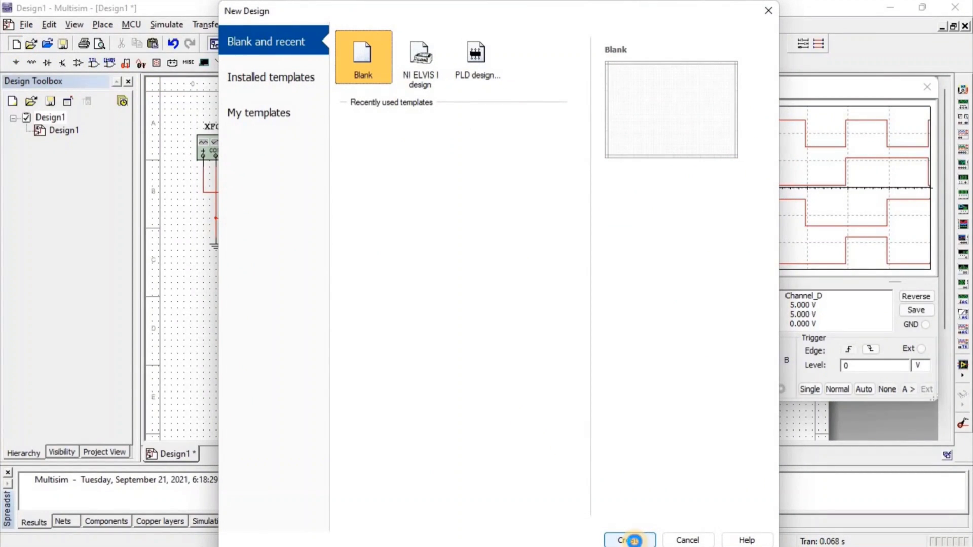
click(632, 541)
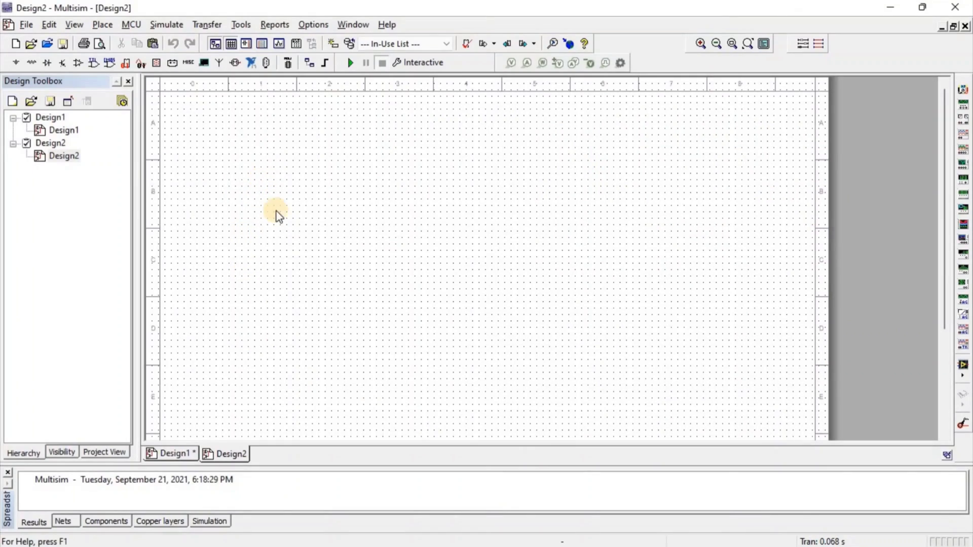
click(126, 63)
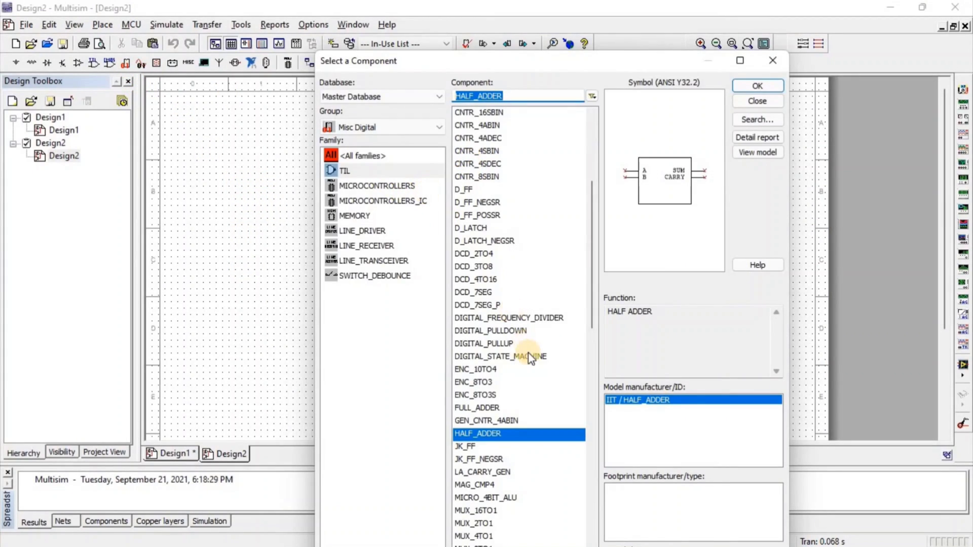
scroll(475, 325, down, 2)
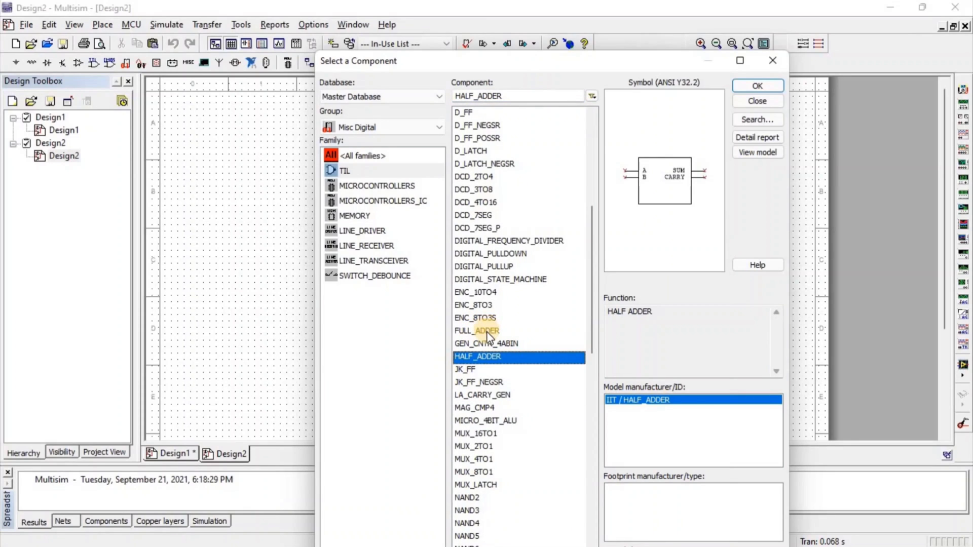
click(491, 331)
double_click(491, 331)
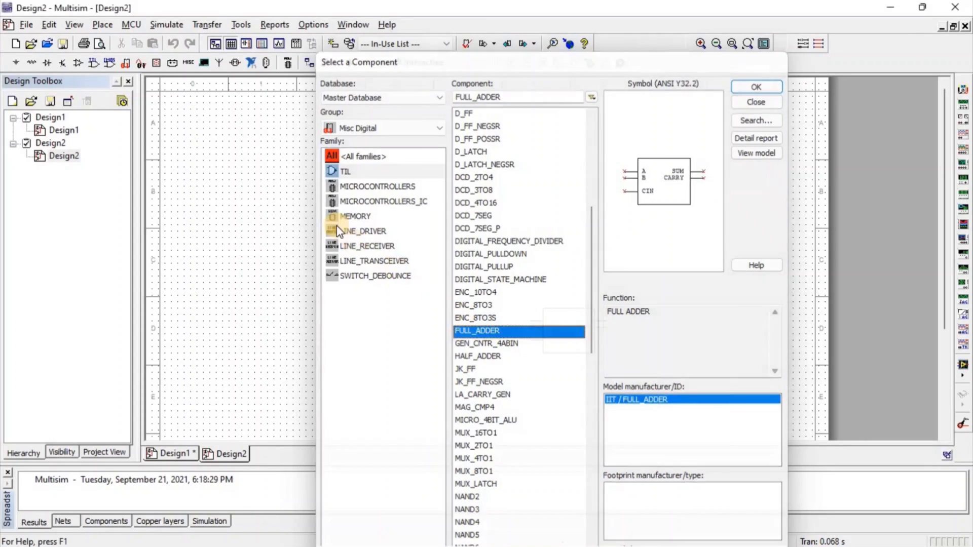
click(321, 225)
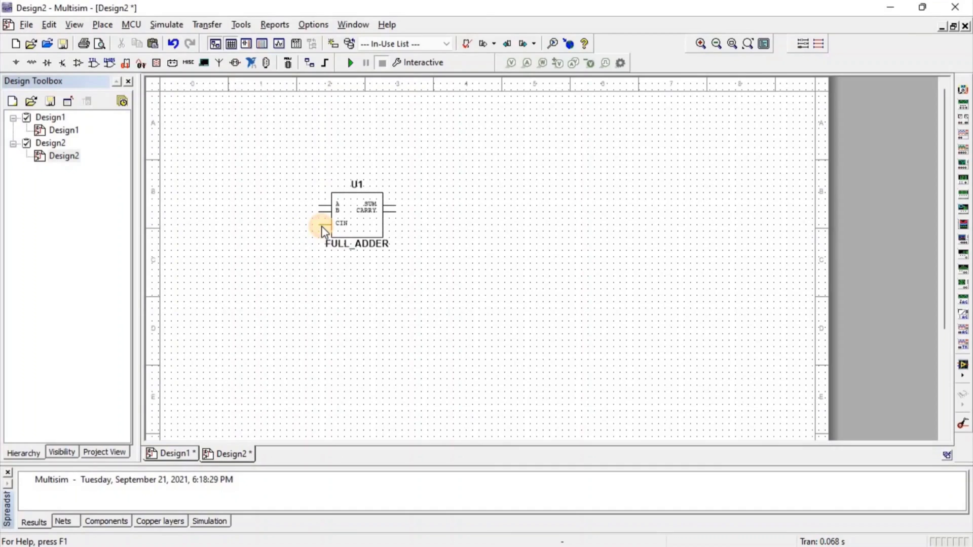
Place function generator XFG1 left of U1, then paste copies XFG2 and XFG3 further left.
key(Escape)
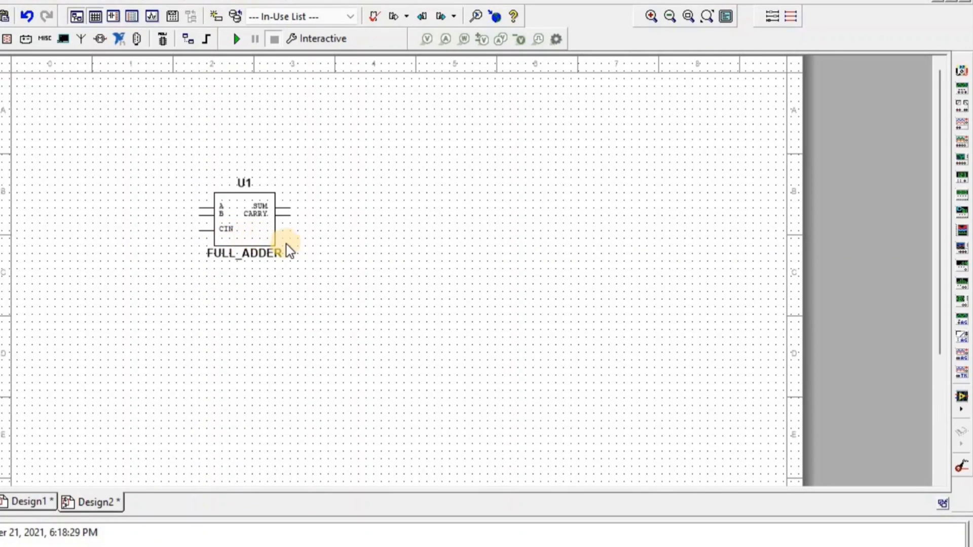
click(956, 87)
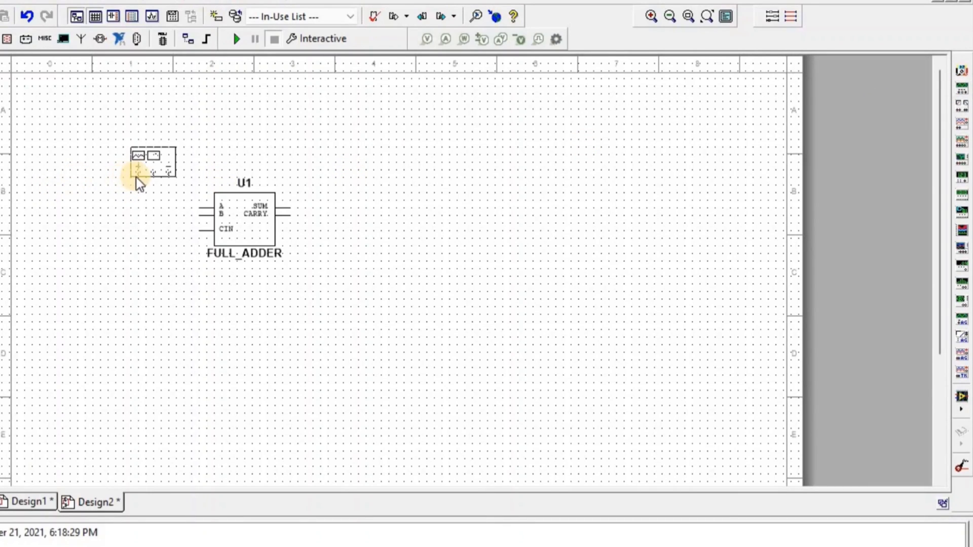
click(155, 192)
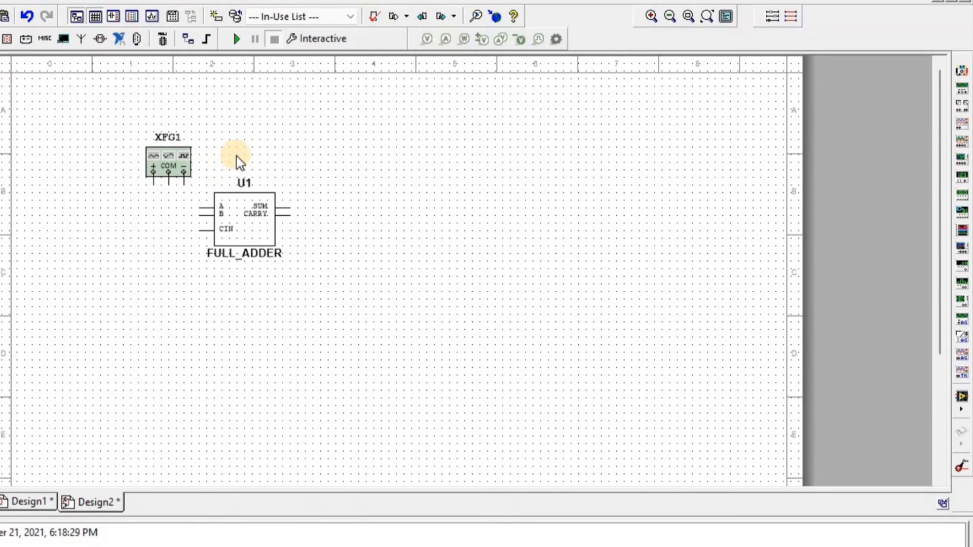
click(179, 167)
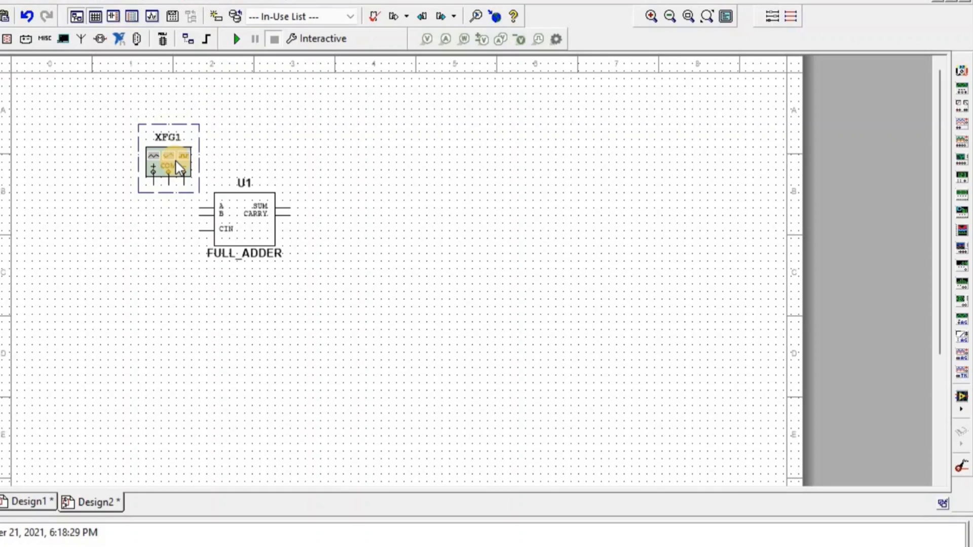
drag(179, 167, 109, 189)
click(103, 186)
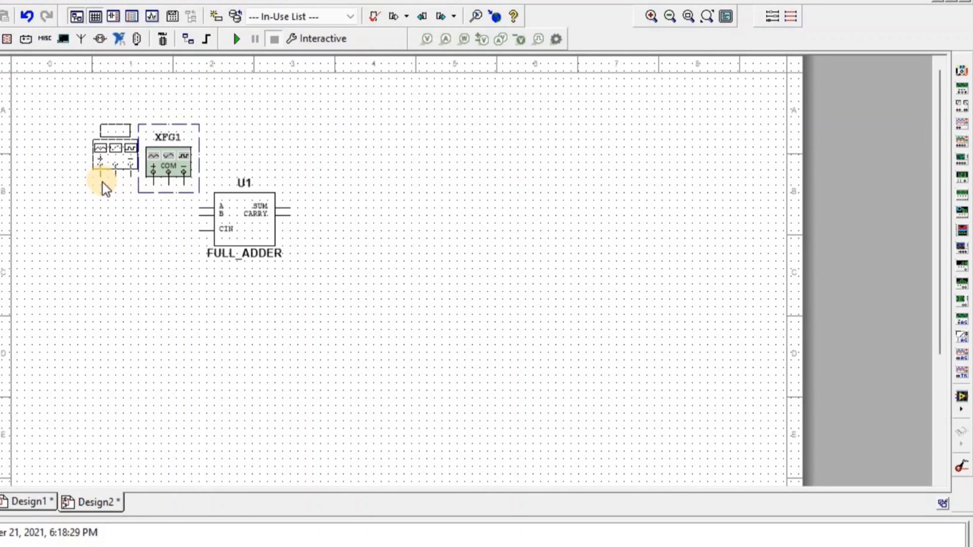
key(ctrl+v)
click(48, 187)
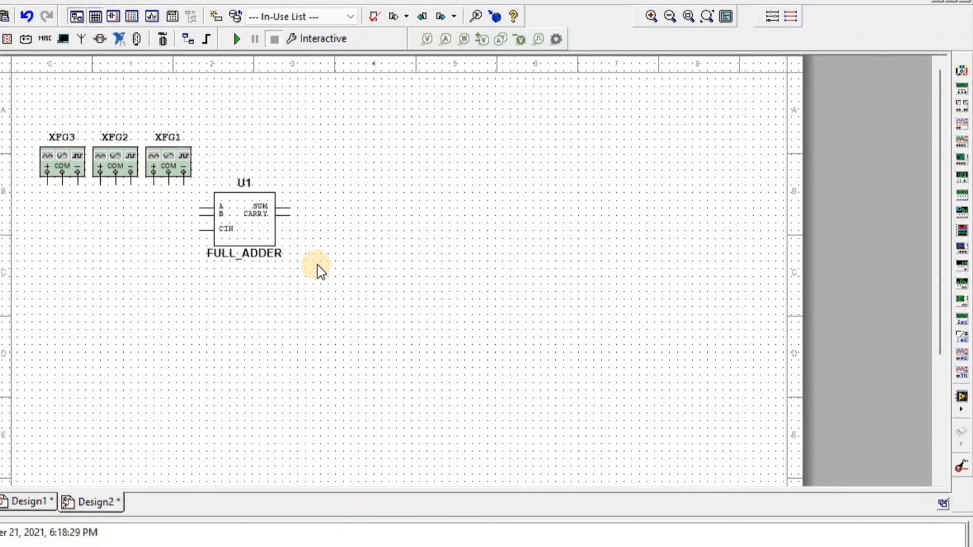
Place four-channel oscilloscope XSC1 above-right of U1 and paste a copy, XSC2, to its right.
click(961, 145)
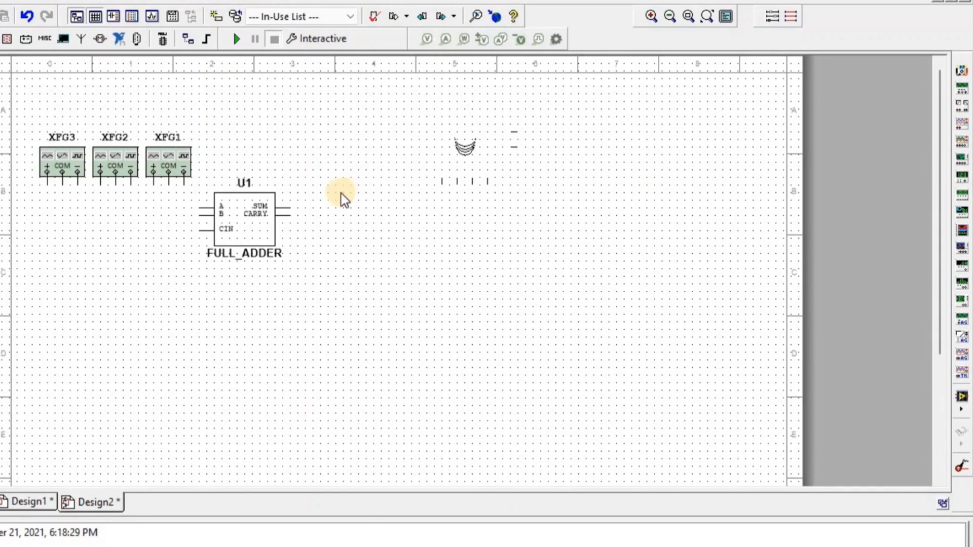
click(320, 191)
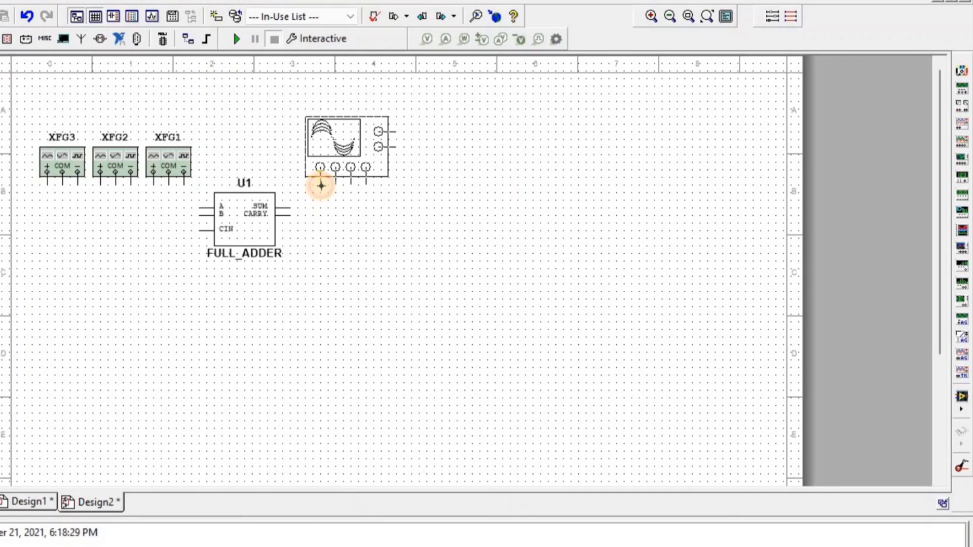
click(321, 184)
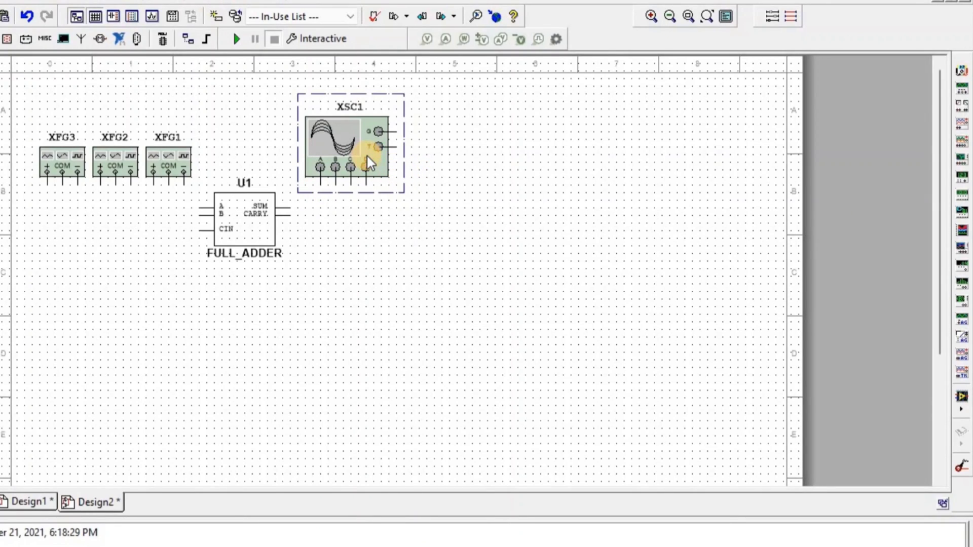
key(ctrl+c)
key(ctrl+v)
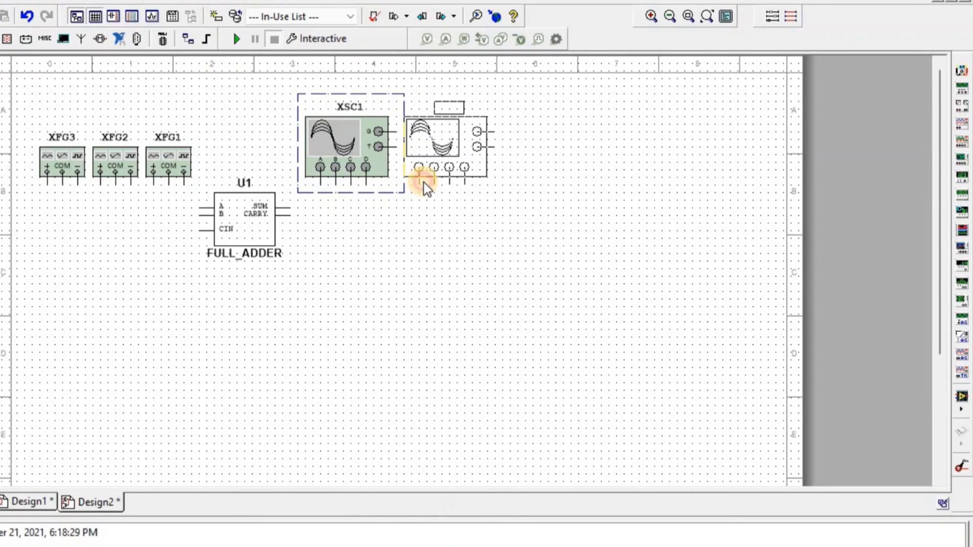
click(431, 195)
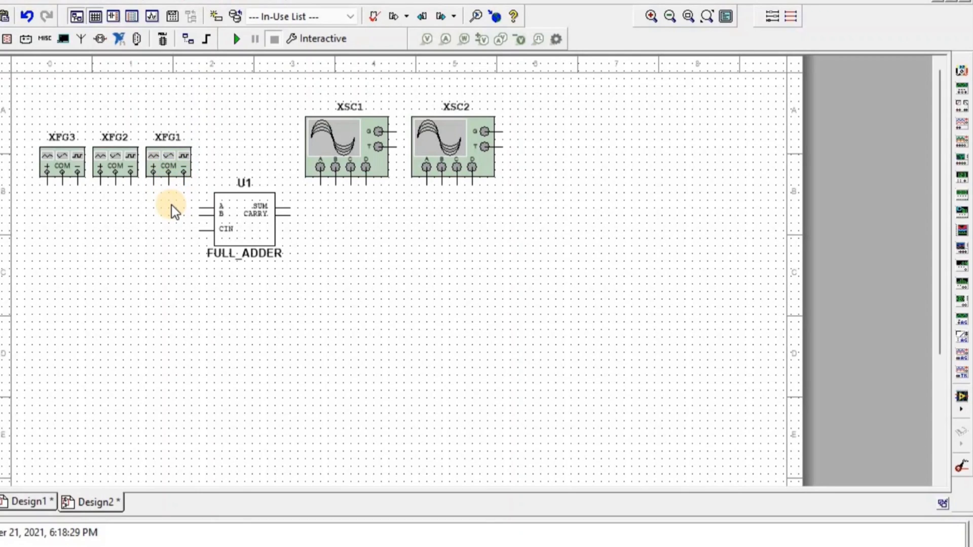
Wire XFG1+, XFG2+ and XFG3+ to the full adder's A, B and CIN inputs.
click(154, 182)
click(202, 208)
click(203, 215)
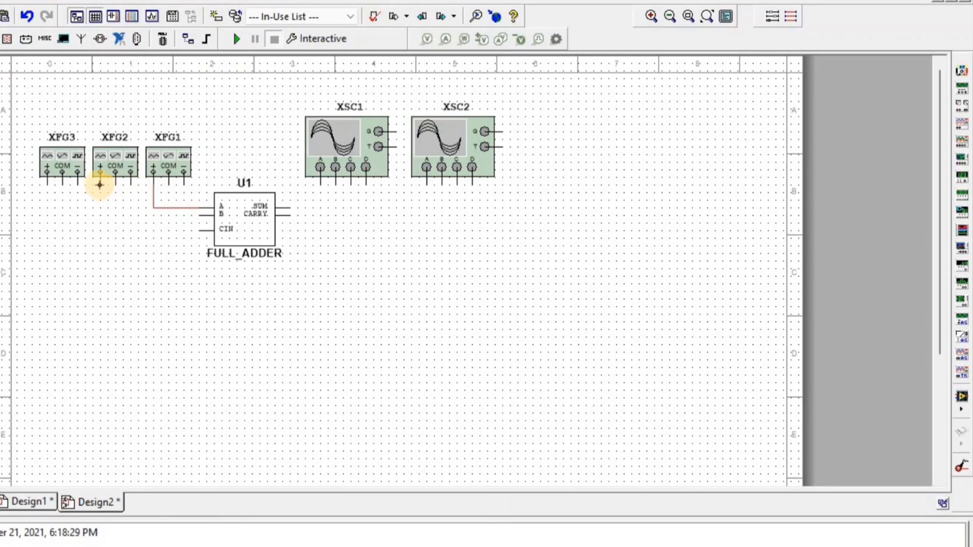
click(100, 182)
click(47, 183)
click(203, 230)
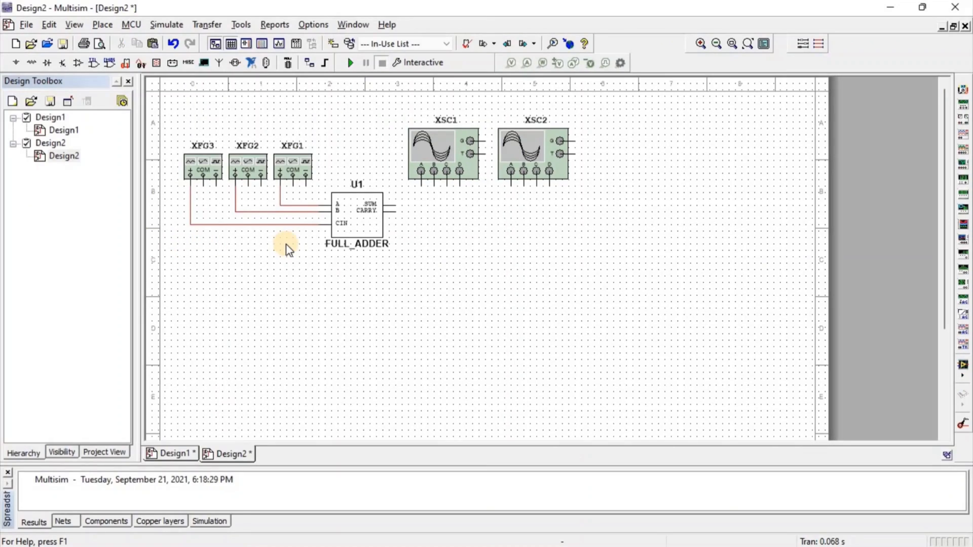
Place a GROUND and connect XFG3's and XFG2's COM terminals to it.
click(16, 63)
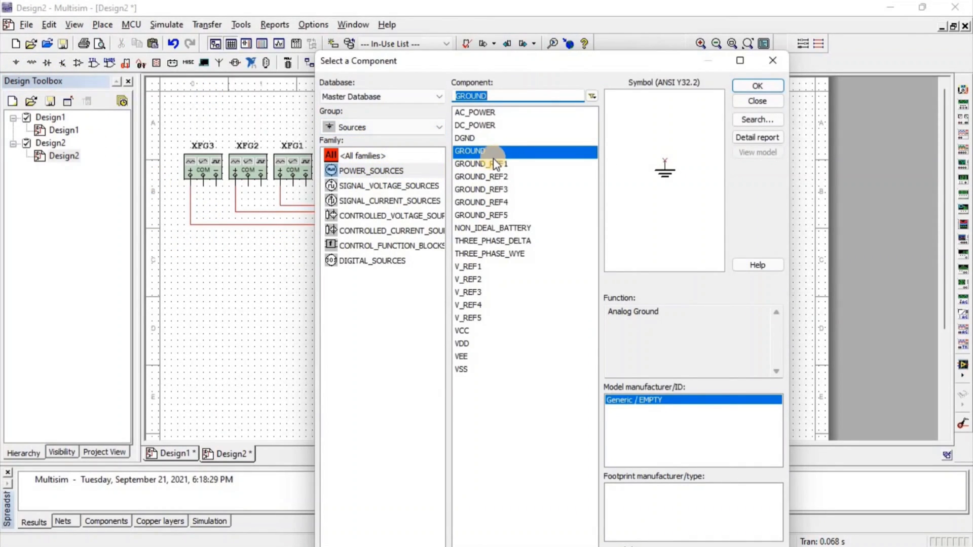
double_click(507, 152)
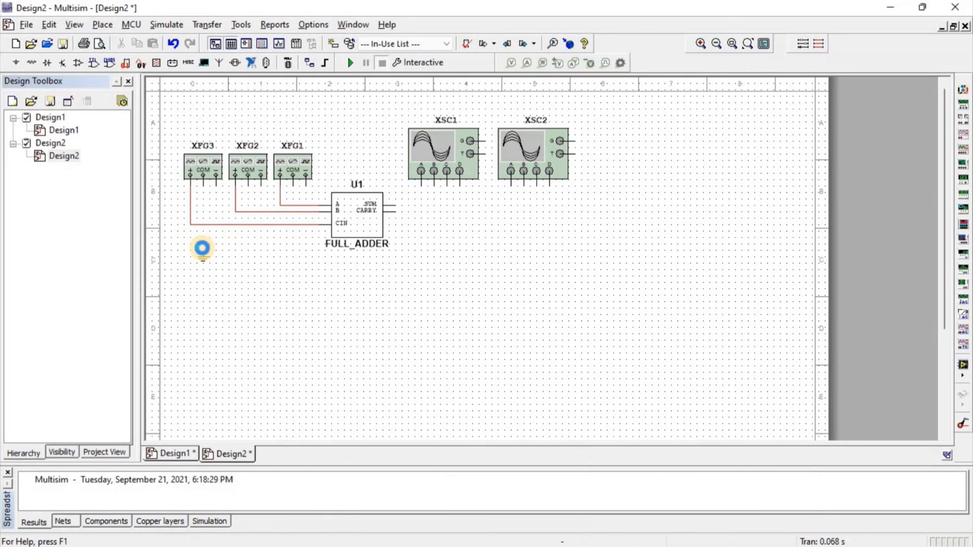
click(769, 64)
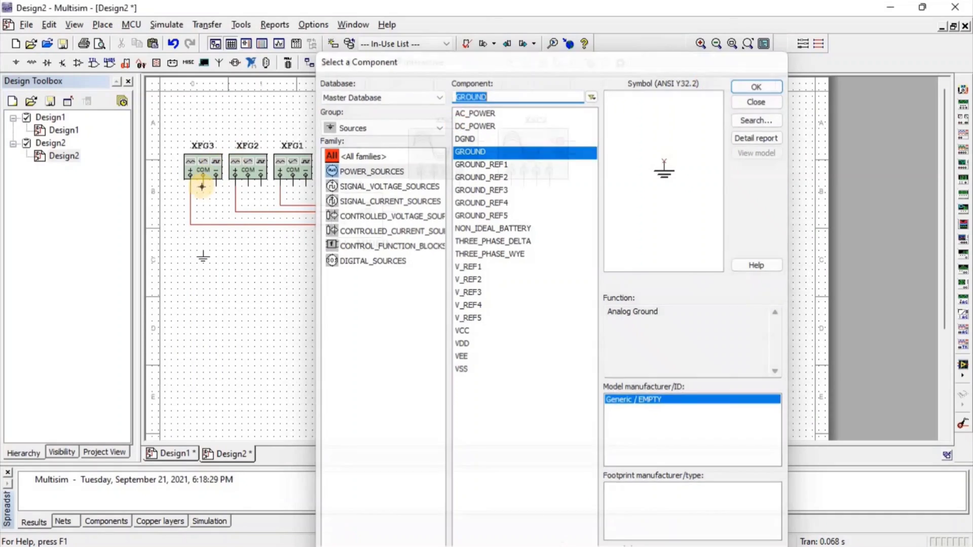
click(202, 187)
click(203, 252)
click(248, 185)
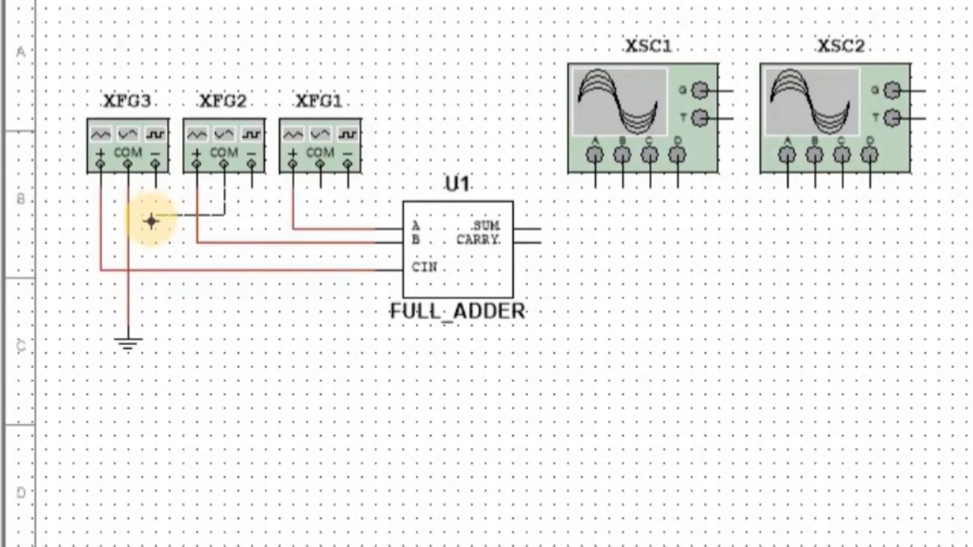
click(128, 284)
Ground XFG1's COM, then wire XSC1 channels A, B and C to U1's A, B and CIN lines.
click(320, 164)
click(224, 283)
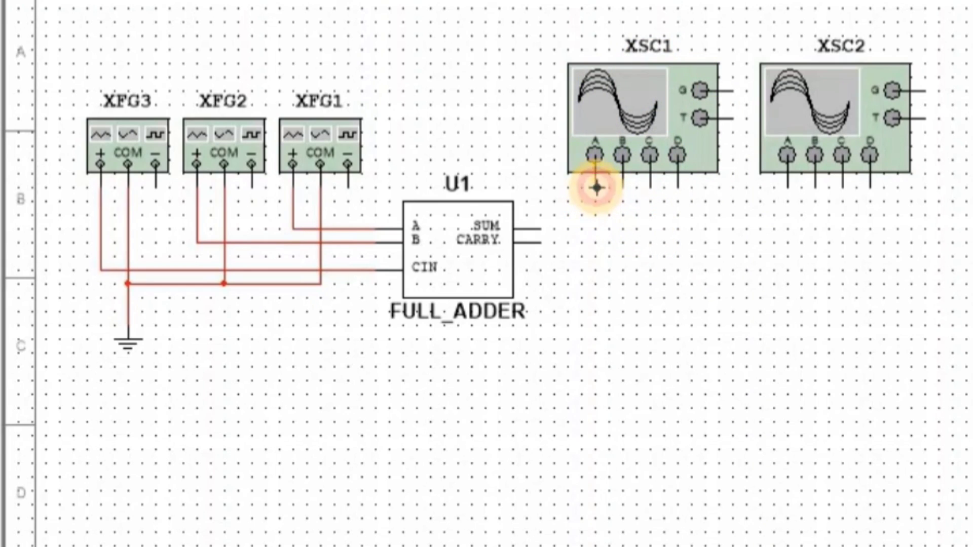
click(361, 340)
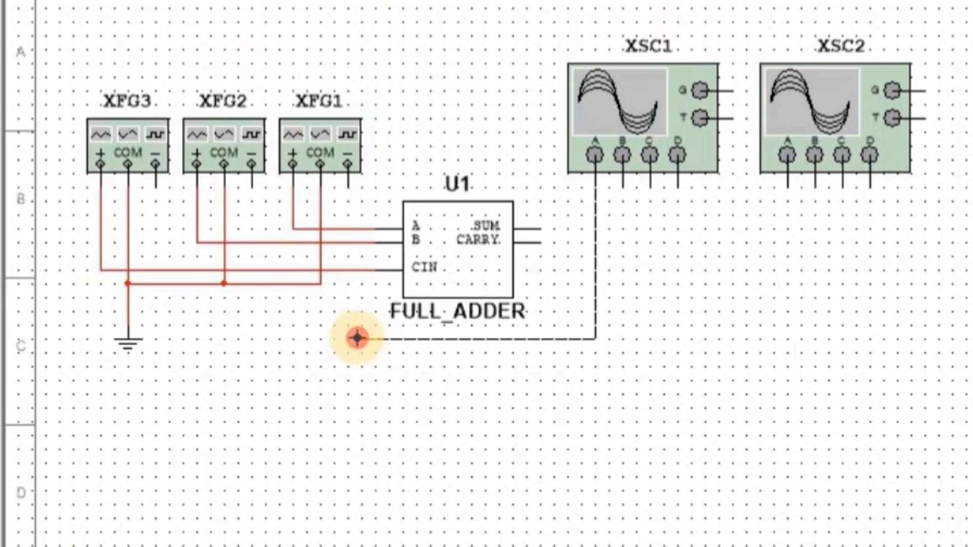
click(361, 228)
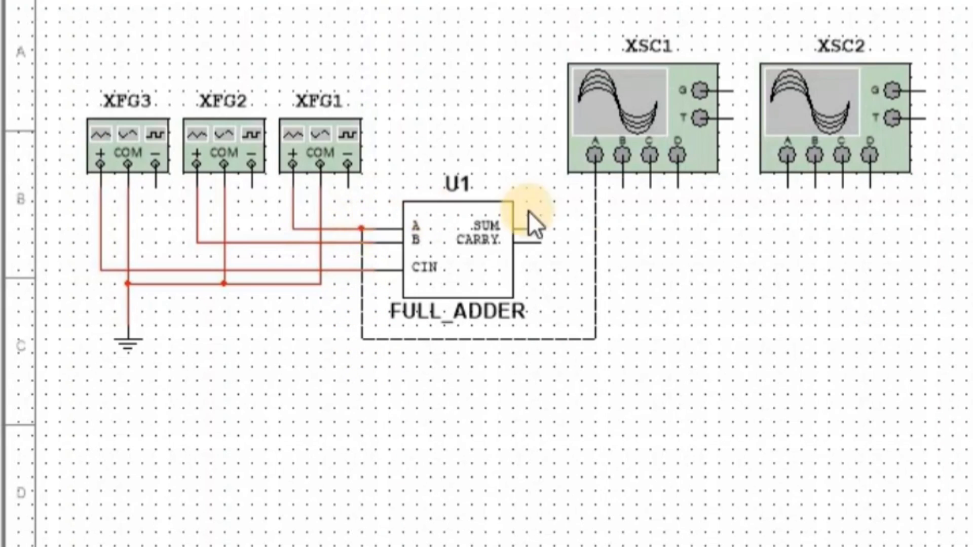
click(623, 185)
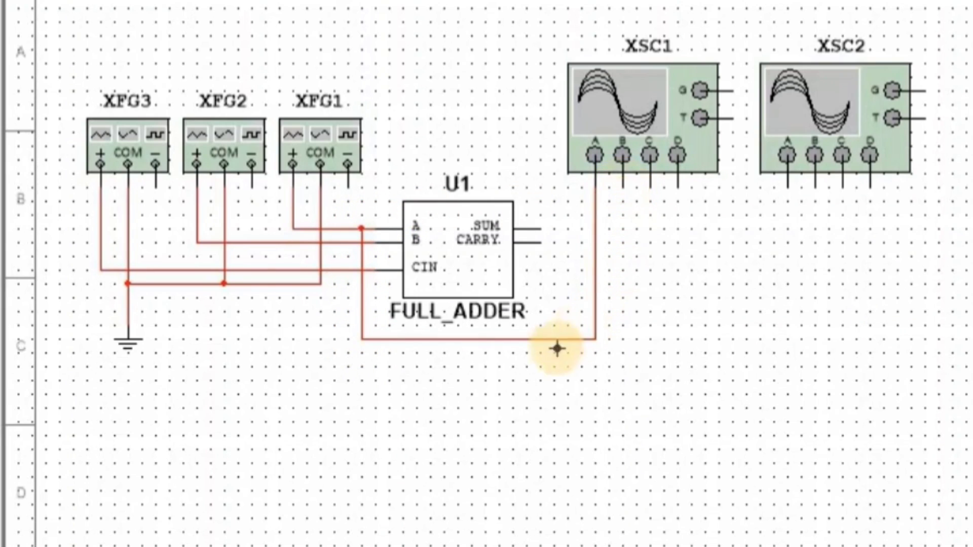
click(348, 351)
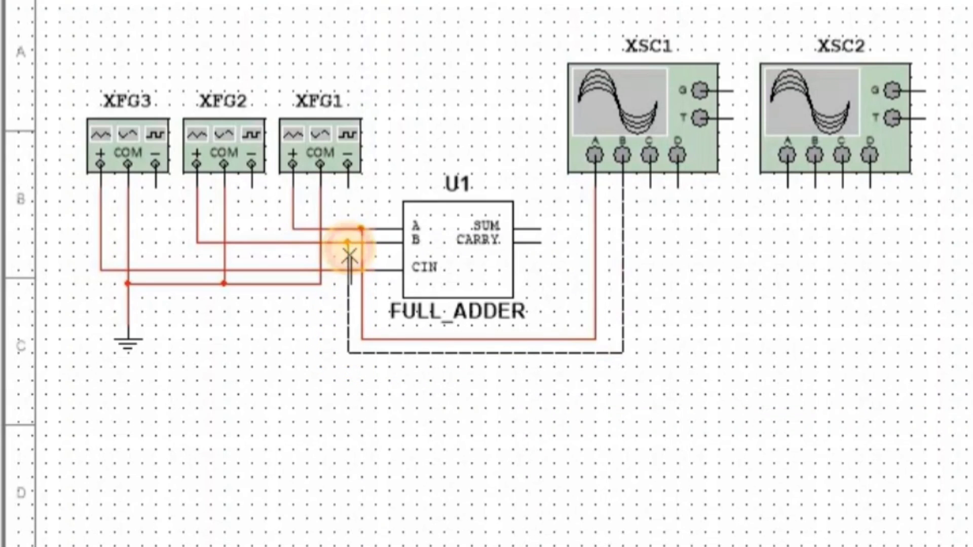
click(348, 243)
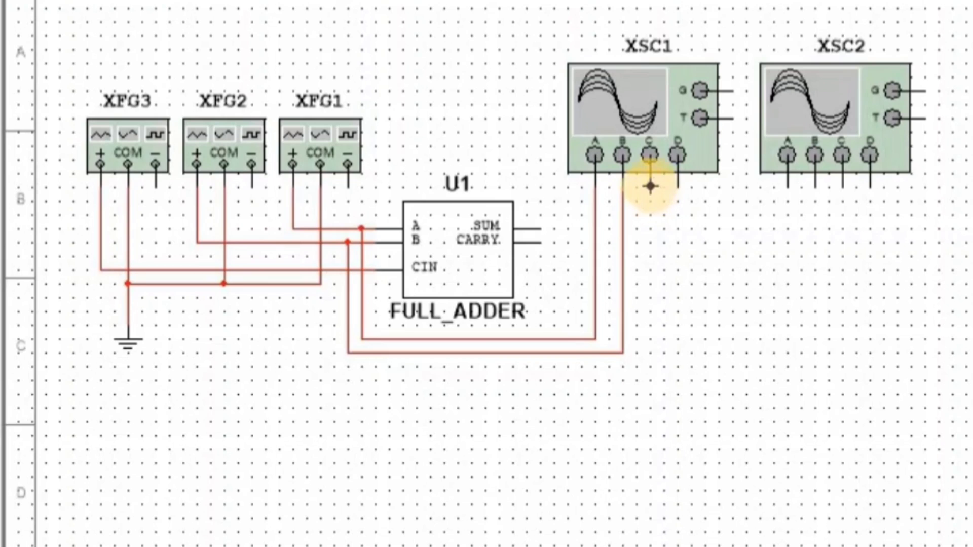
click(650, 186)
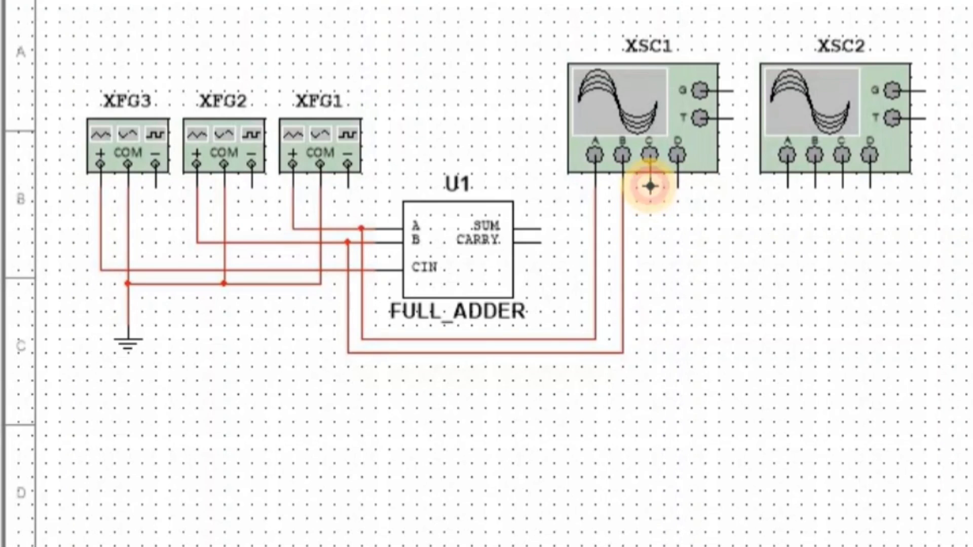
click(335, 354)
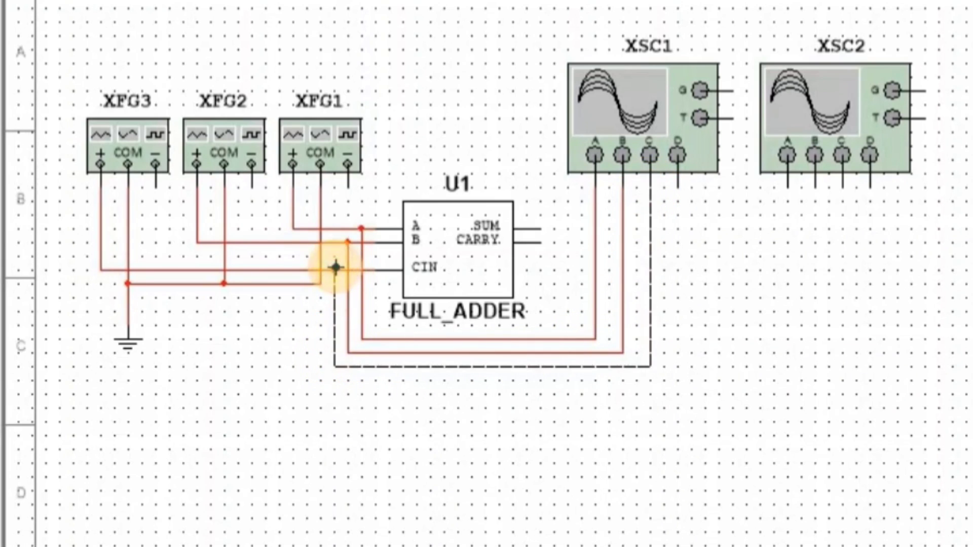
click(334, 269)
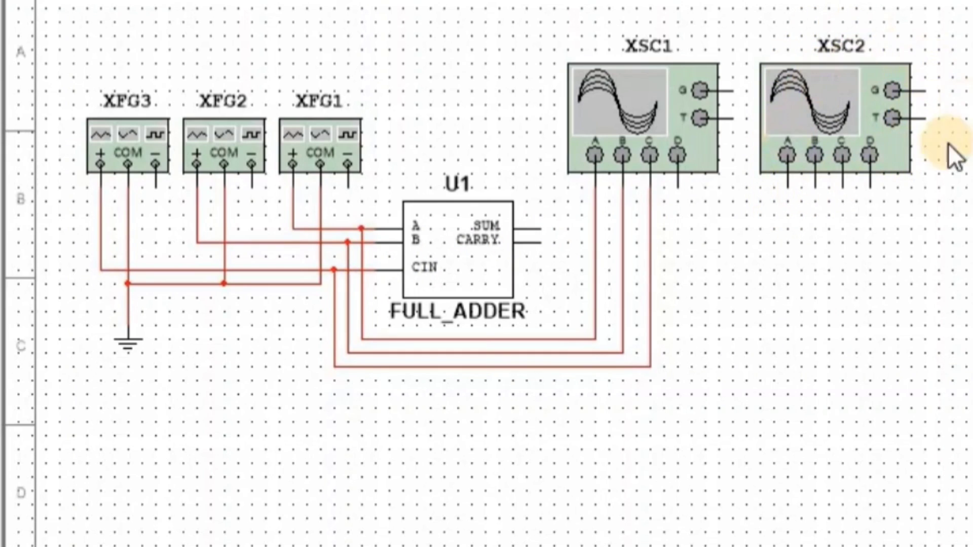
Wire XSC2 channel A to the adder's SUM output and channel B to CARRY.
click(789, 191)
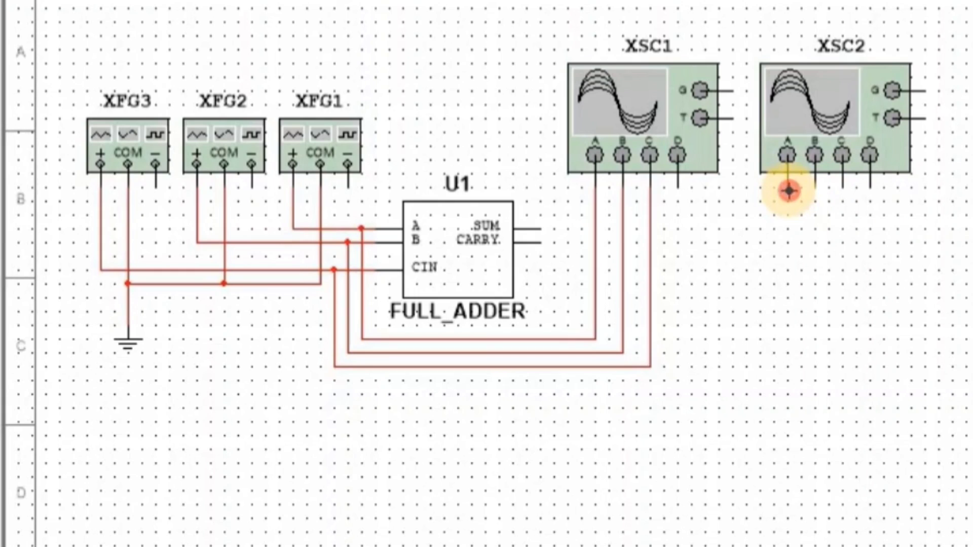
click(534, 227)
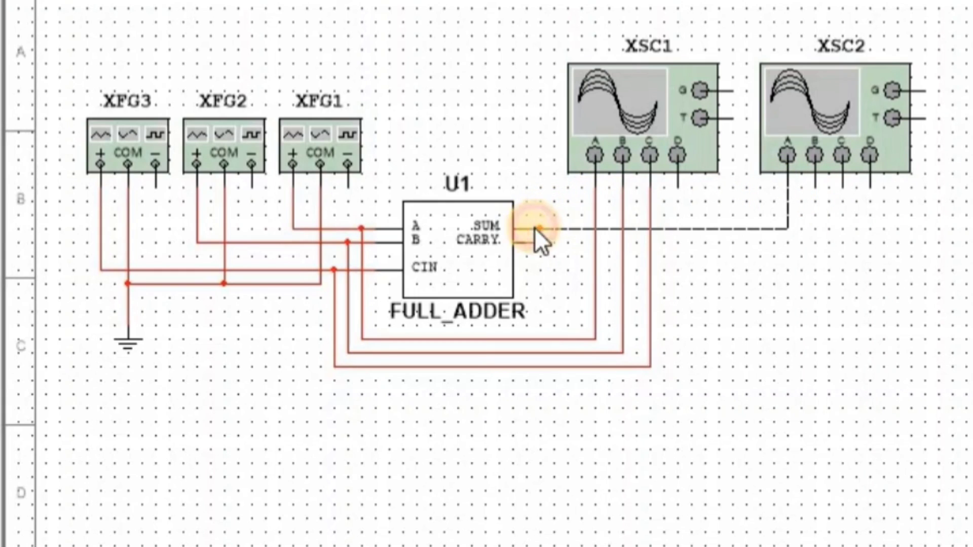
click(814, 187)
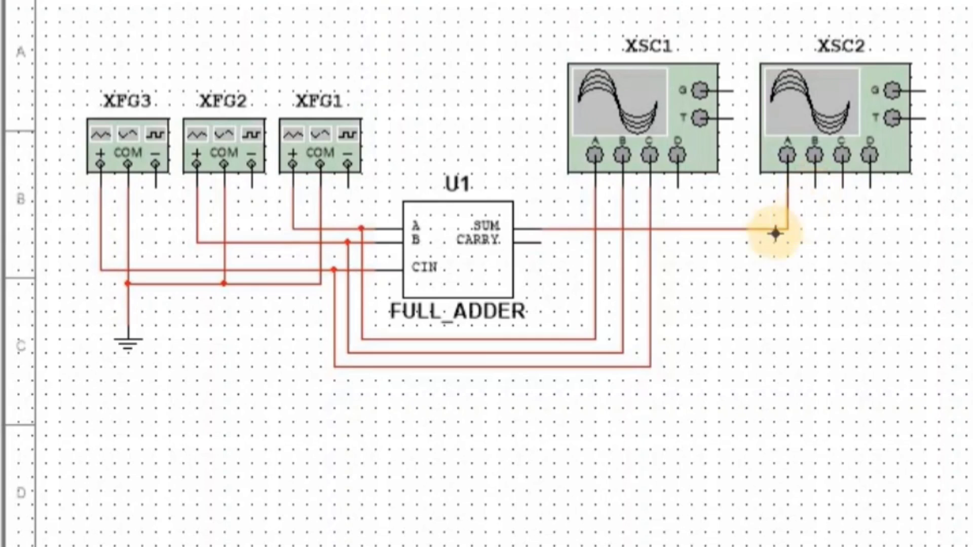
click(540, 242)
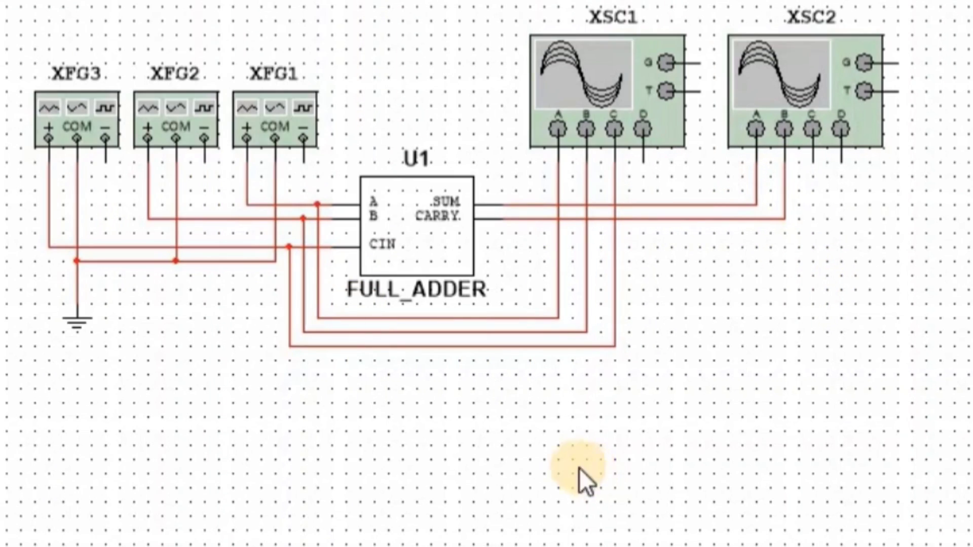
Set generator XFG1 to a 1000 Hz square wave and close its settings.
double_click(259, 119)
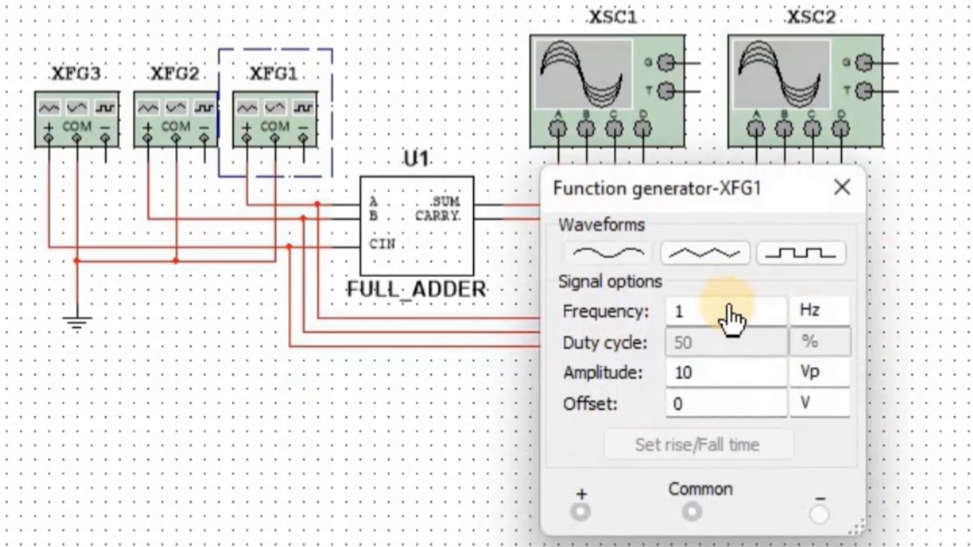
text(000)
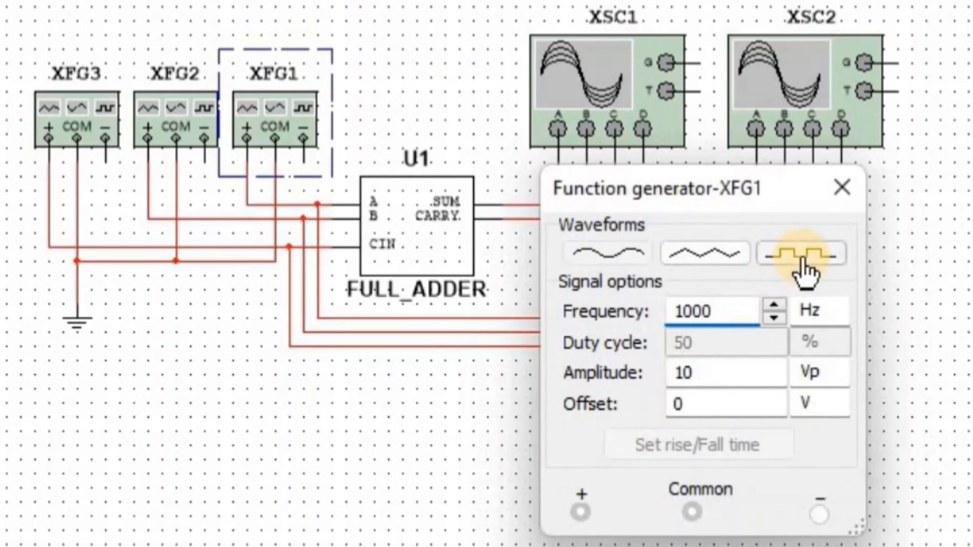
click(798, 263)
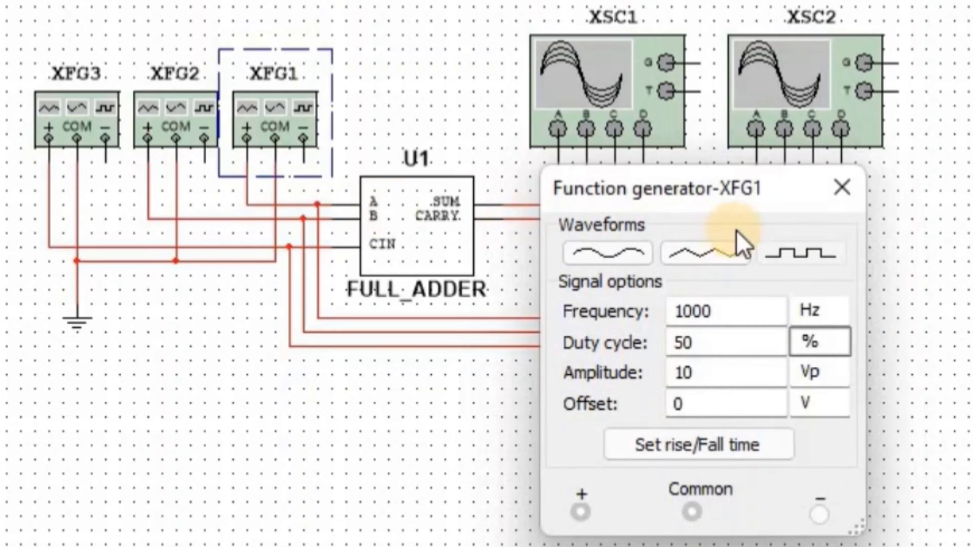
click(841, 193)
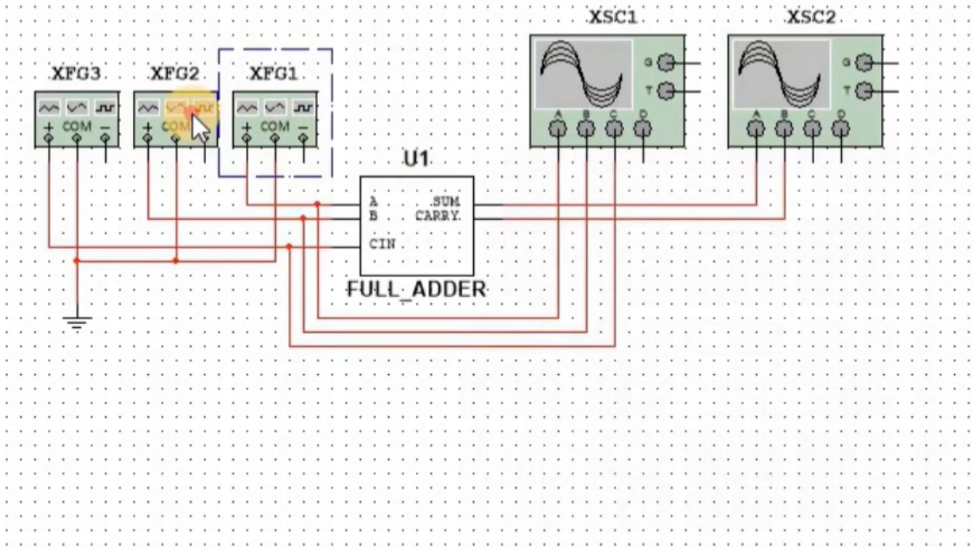
Set generator XFG2's frequency to 500 Hz with a square-wave output, then close it.
double_click(192, 132)
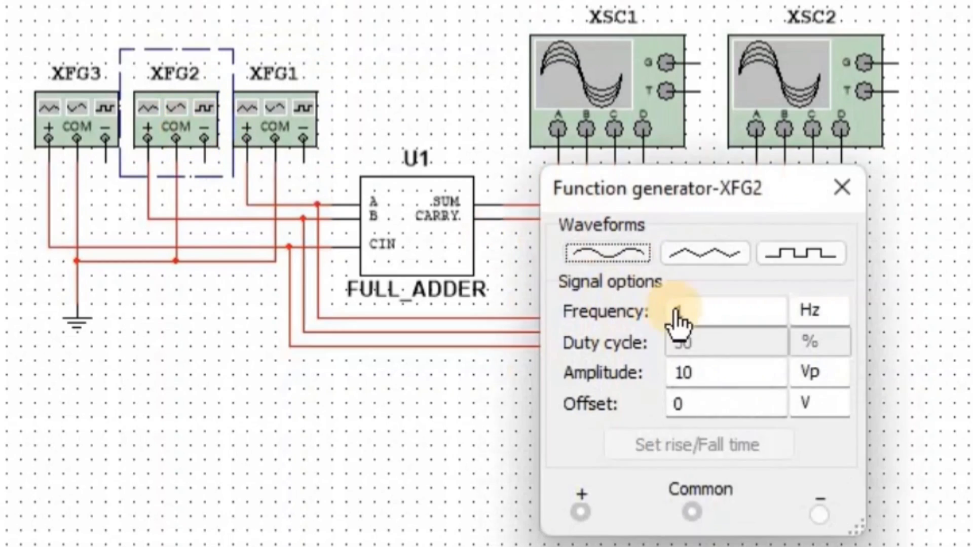
click(686, 311)
key(BackSpace)
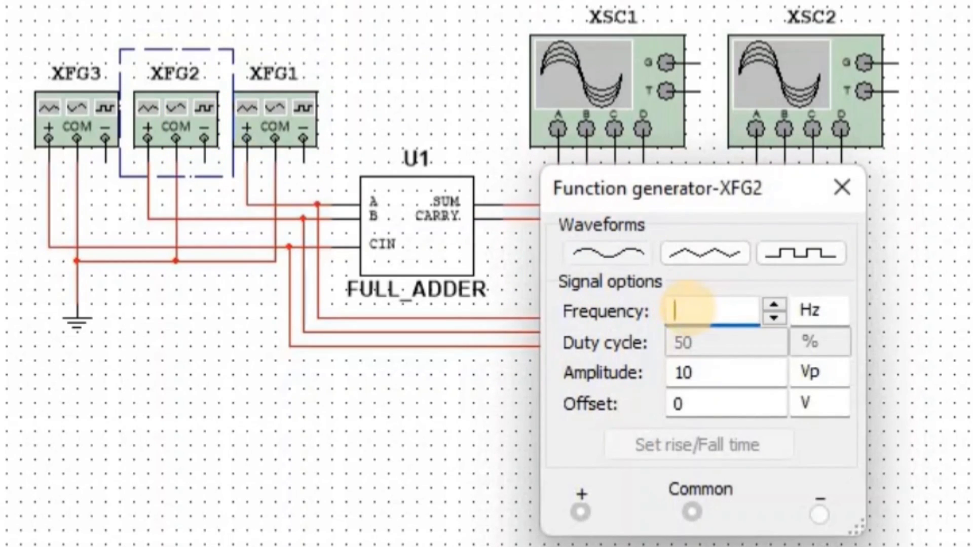
text(500)
click(799, 257)
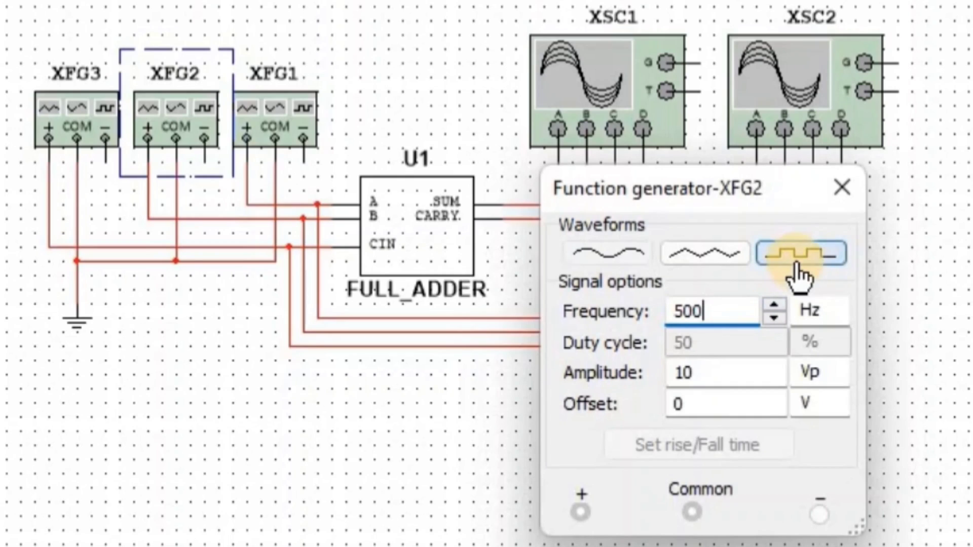
click(798, 259)
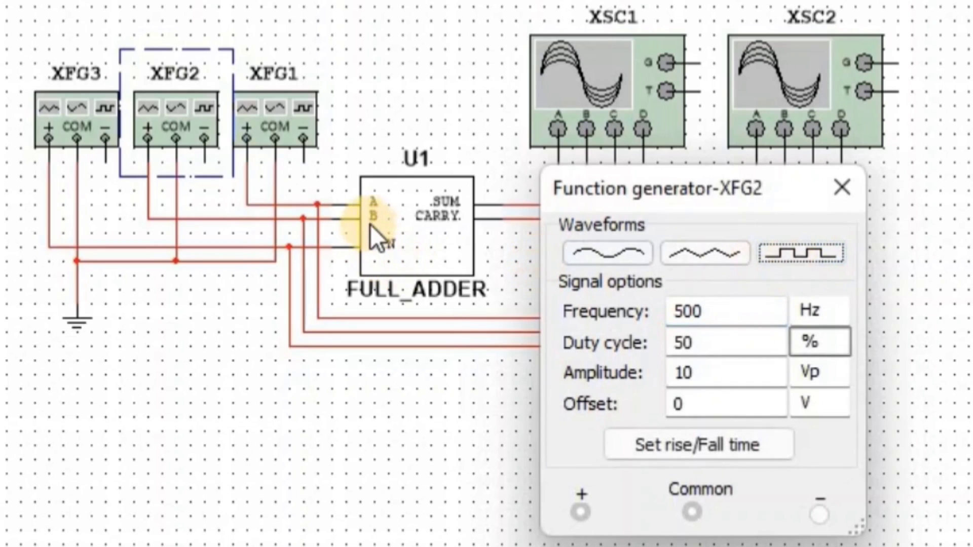
click(832, 208)
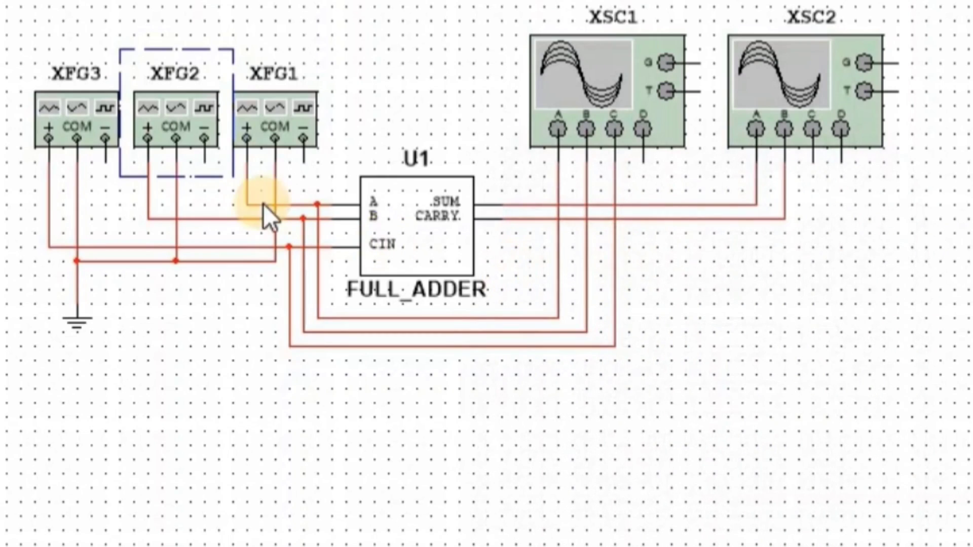
Give generator XFG3 a 250 Hz square-wave output, close its settings and deselect.
double_click(76, 119)
double_click(670, 310)
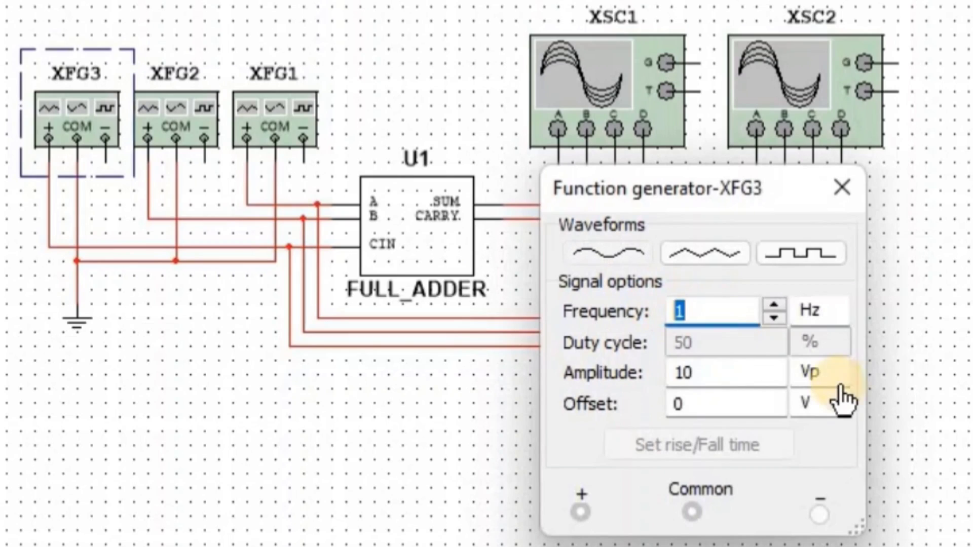
text(25)
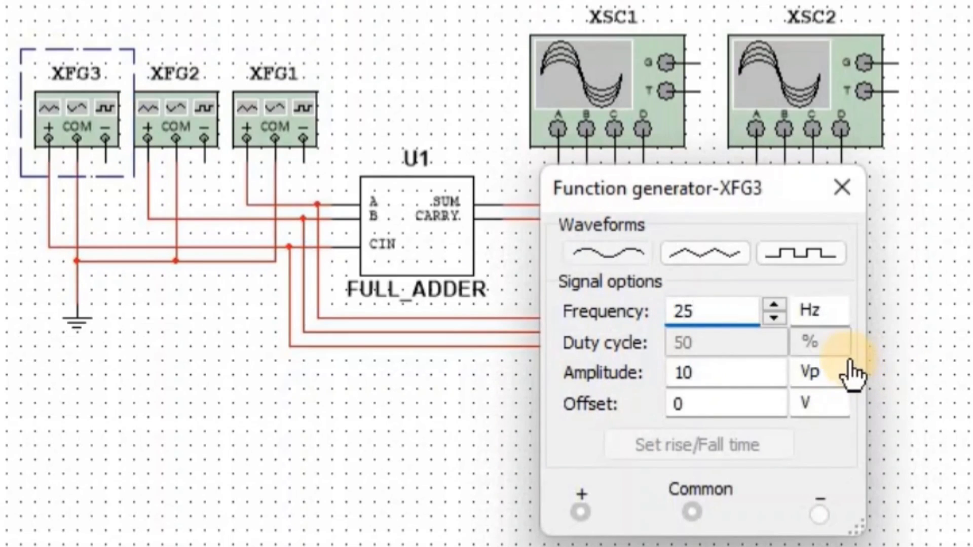
text(0)
click(814, 251)
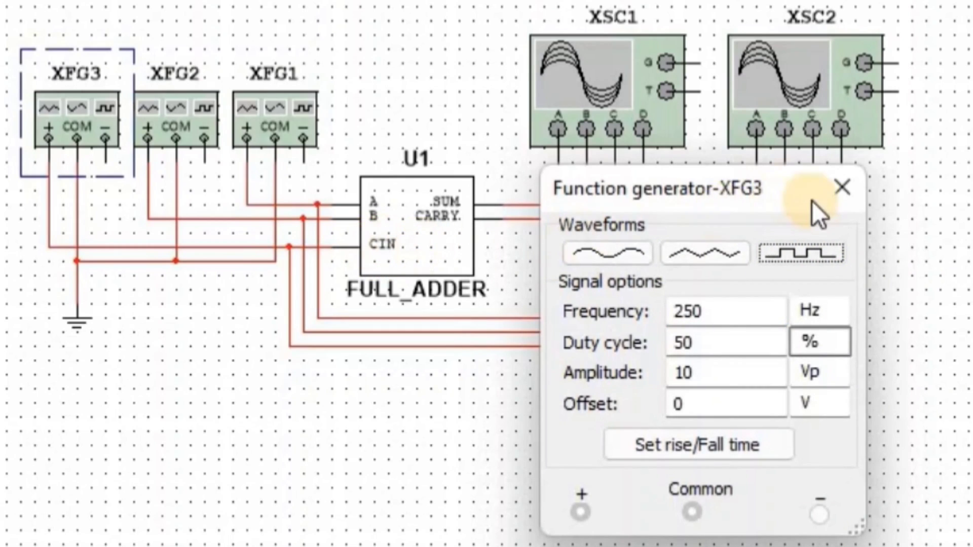
click(842, 191)
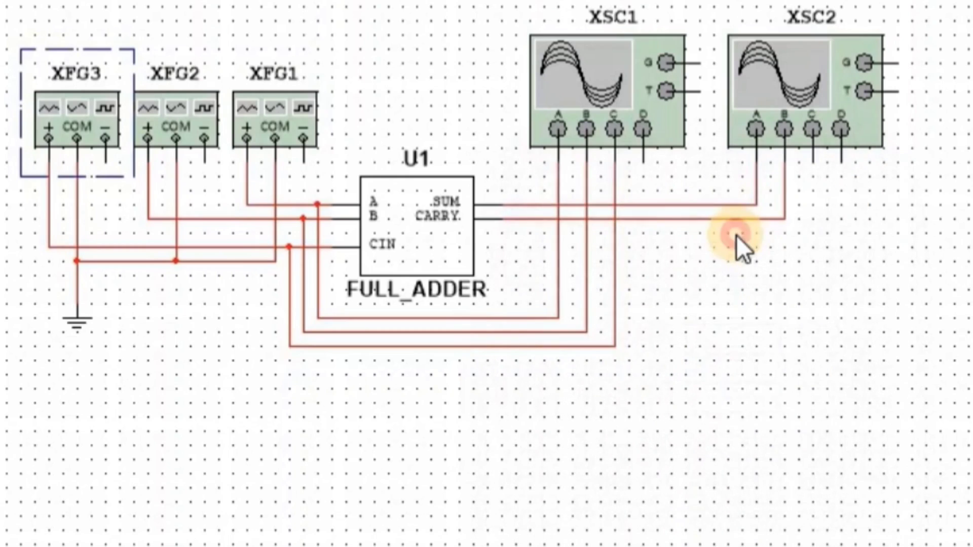
click(738, 235)
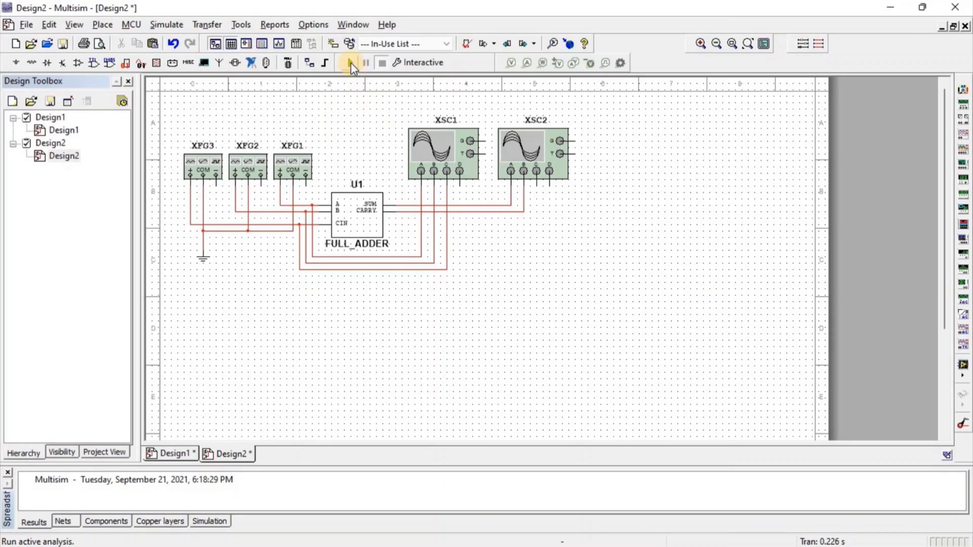
Run and stop the simulation, showing XSC1 and XSC2 with white display backgrounds.
click(351, 62)
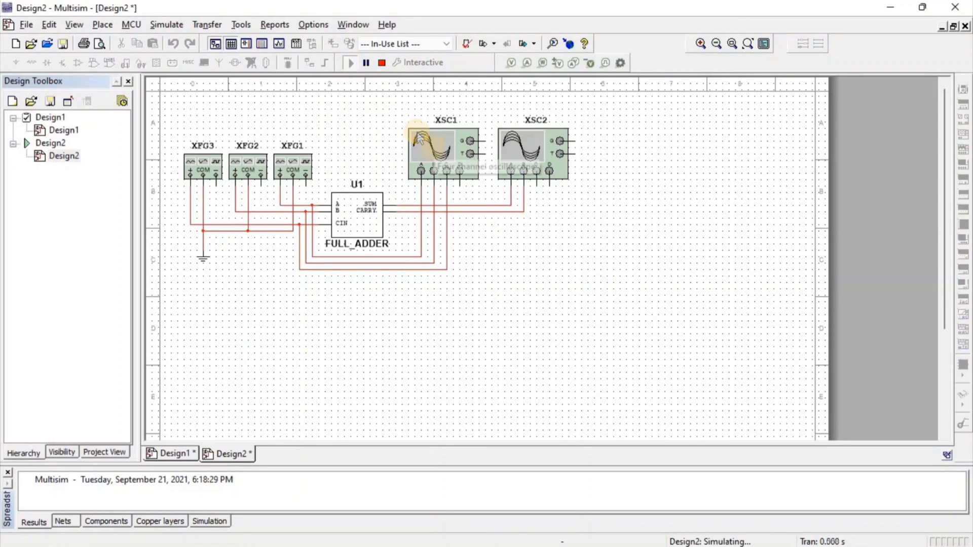
double_click(434, 151)
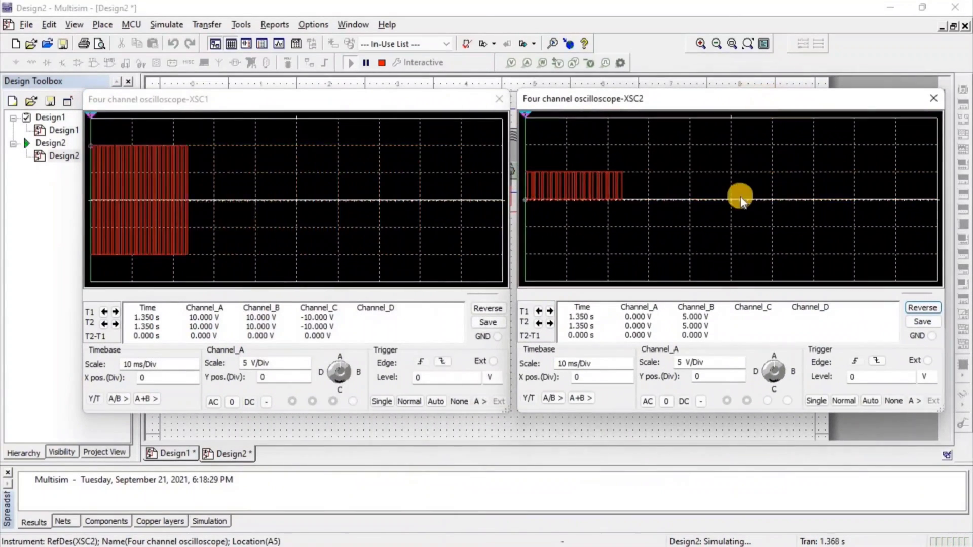
click(381, 63)
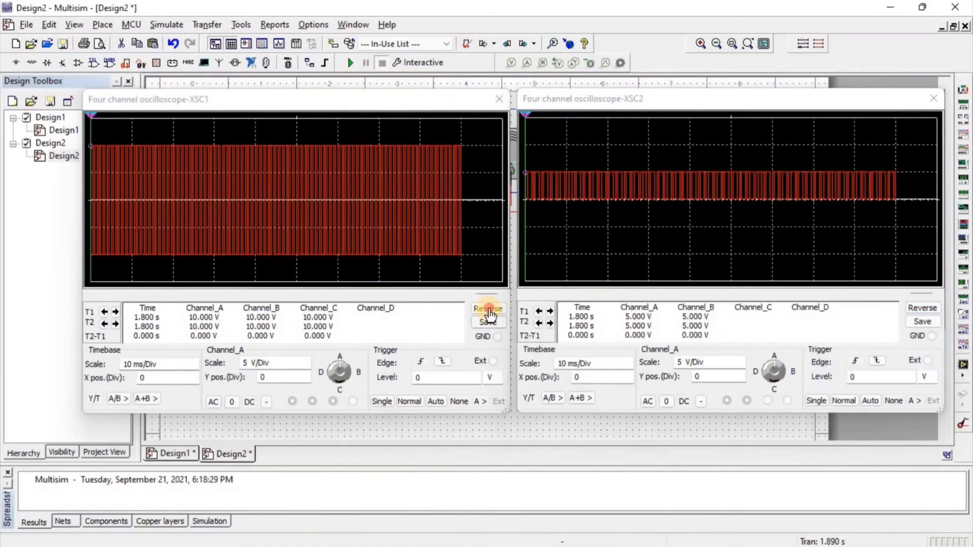
click(487, 309)
click(922, 307)
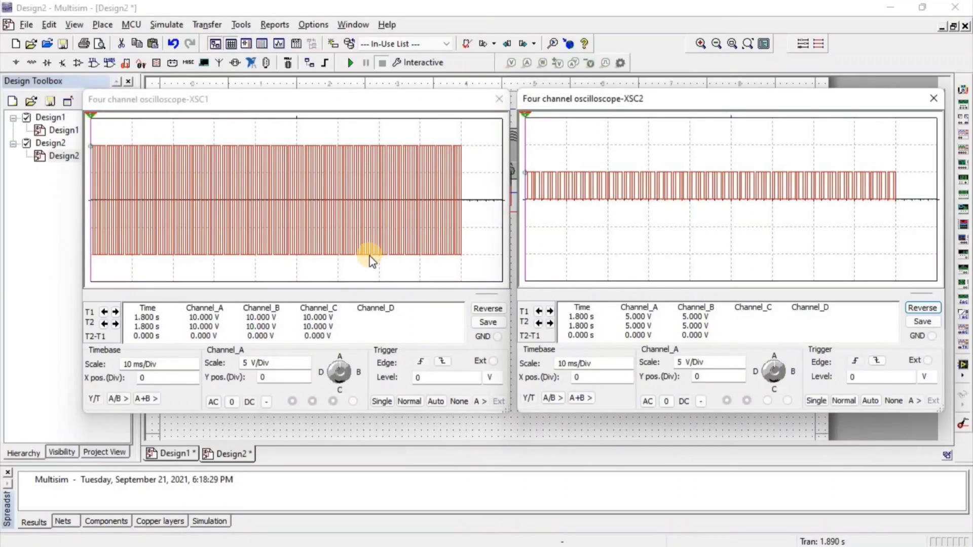
On XSC1, set Channel_A to 20 V/Div, offset the channel traces, and use 1 ms/Div timebase.
click(299, 363)
click(306, 378)
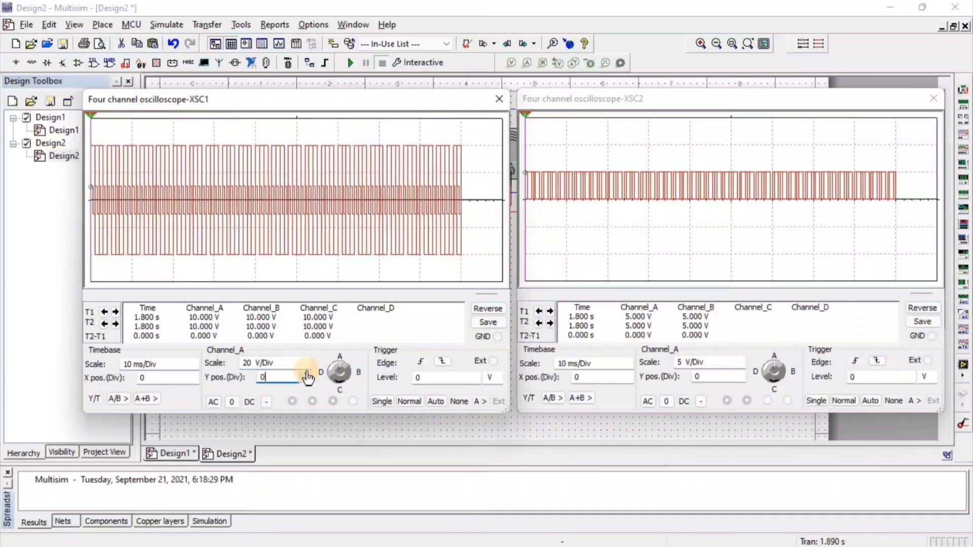
click(306, 374)
click(349, 372)
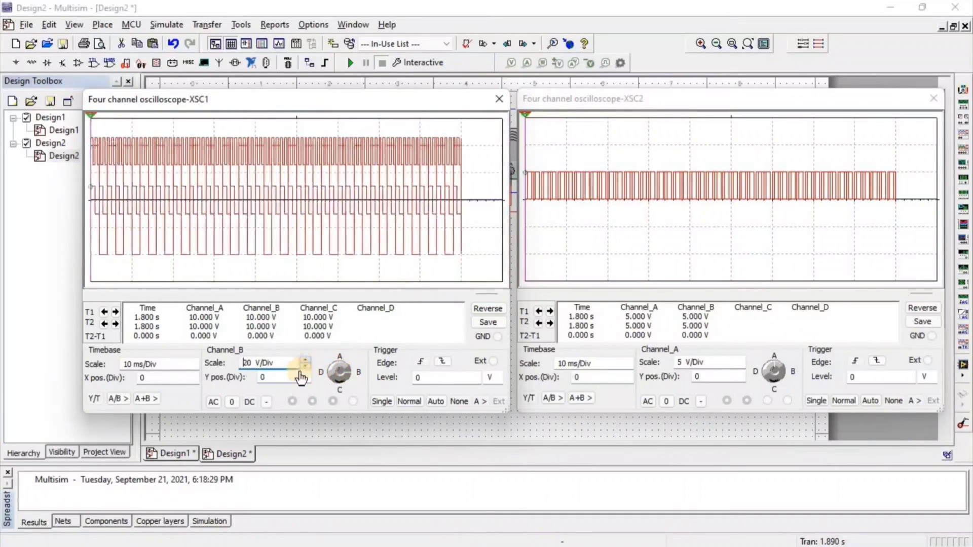
click(306, 381)
click(344, 360)
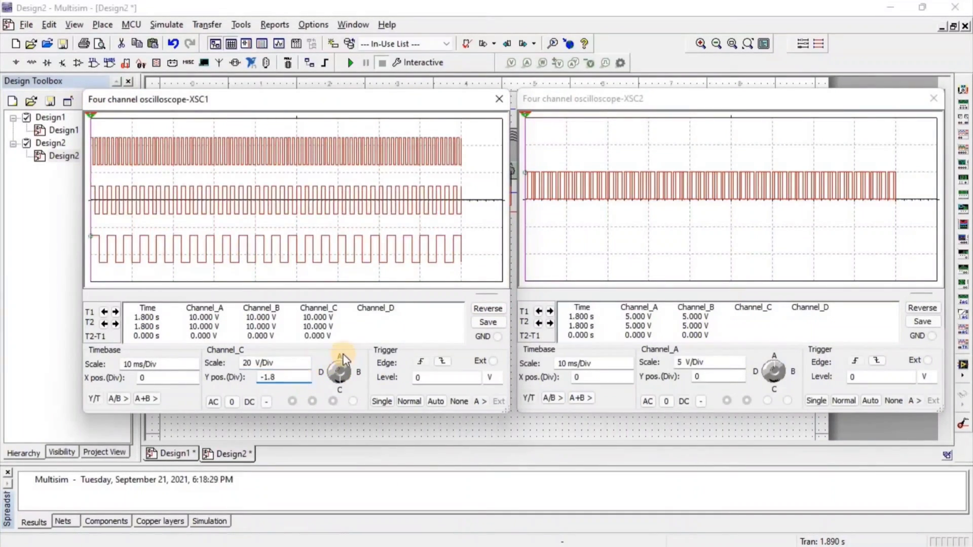
click(194, 367)
click(194, 367)
On XSC2, raise Channel_A, lower Channel_B to -1.8, set 1 ms/Div, and reposition both scope windows.
click(732, 380)
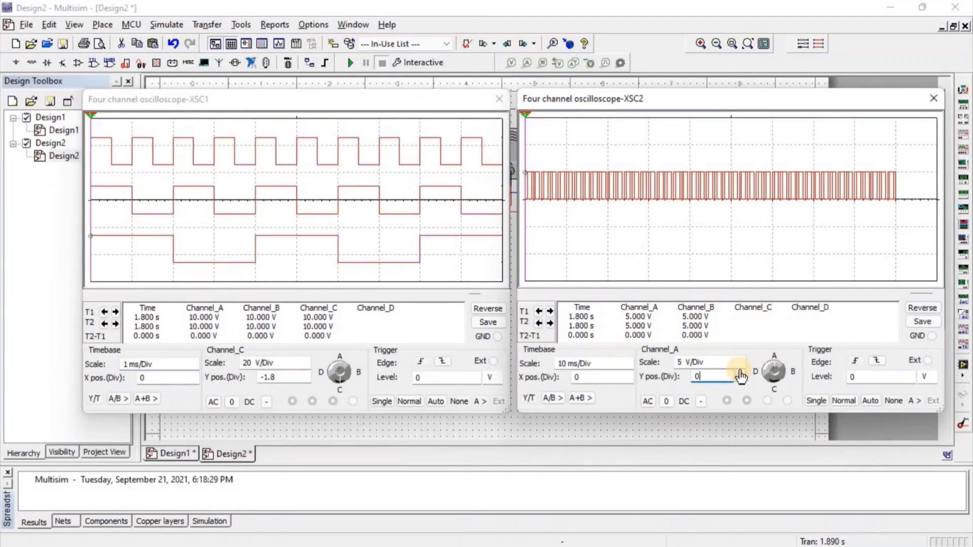
click(739, 374)
click(739, 373)
click(783, 372)
click(739, 379)
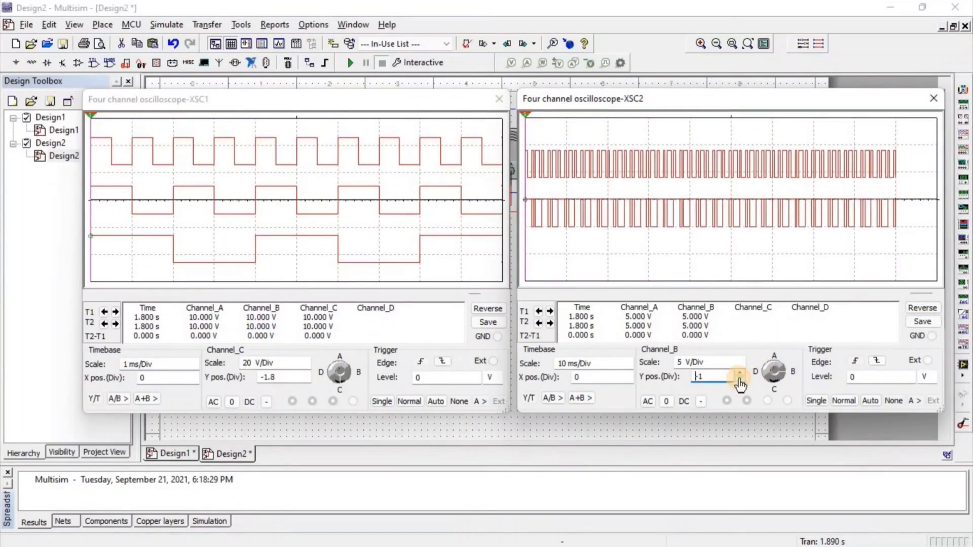
click(739, 383)
click(629, 373)
click(629, 372)
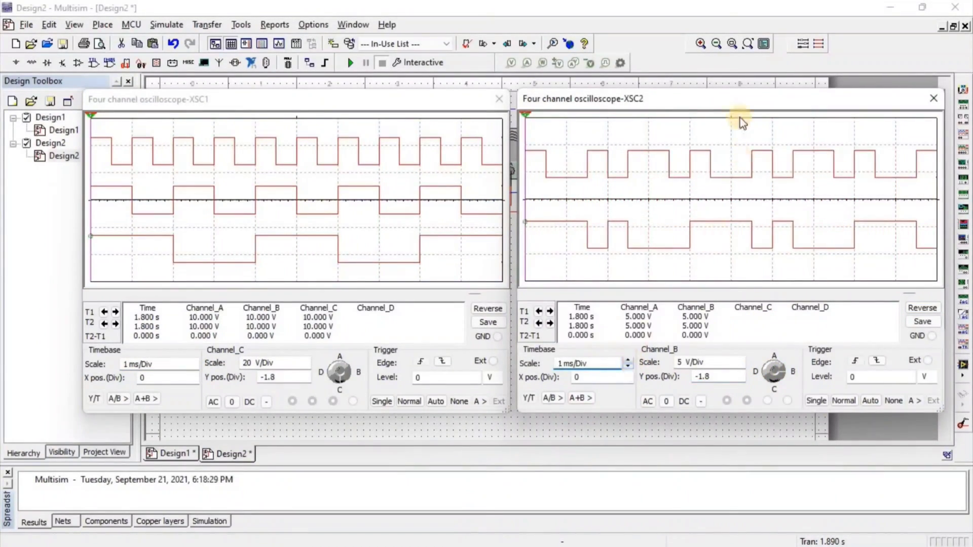
drag(741, 100, 748, 242)
drag(405, 99, 851, 72)
Stack the XSC1 and XSC2 windows, rerun the simulation, and bring each scope forward.
click(791, 416)
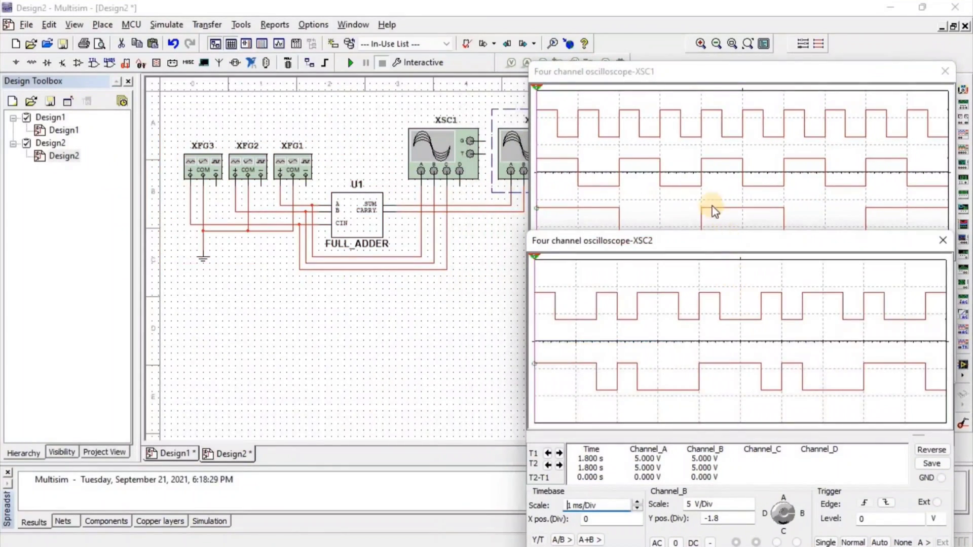
click(715, 212)
drag(716, 243, 715, 274)
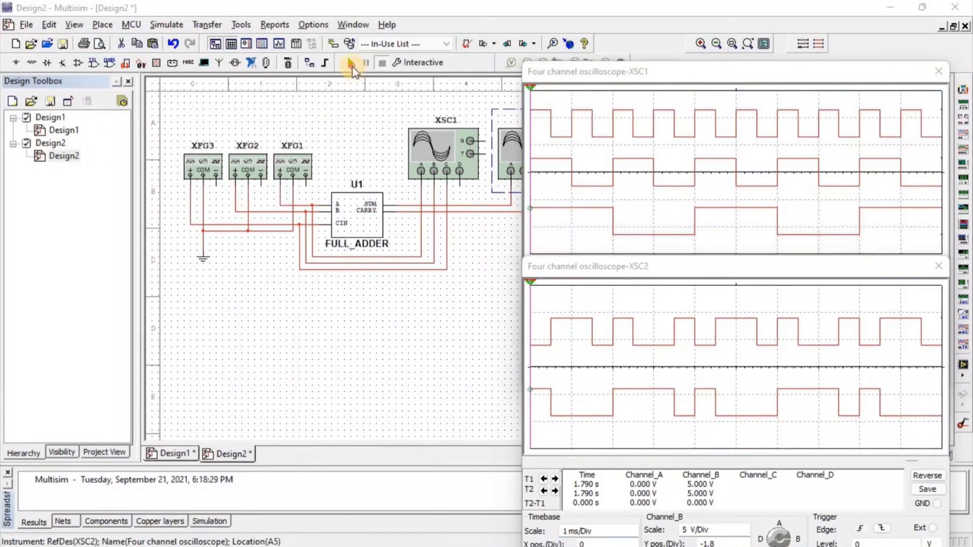
click(351, 64)
click(556, 266)
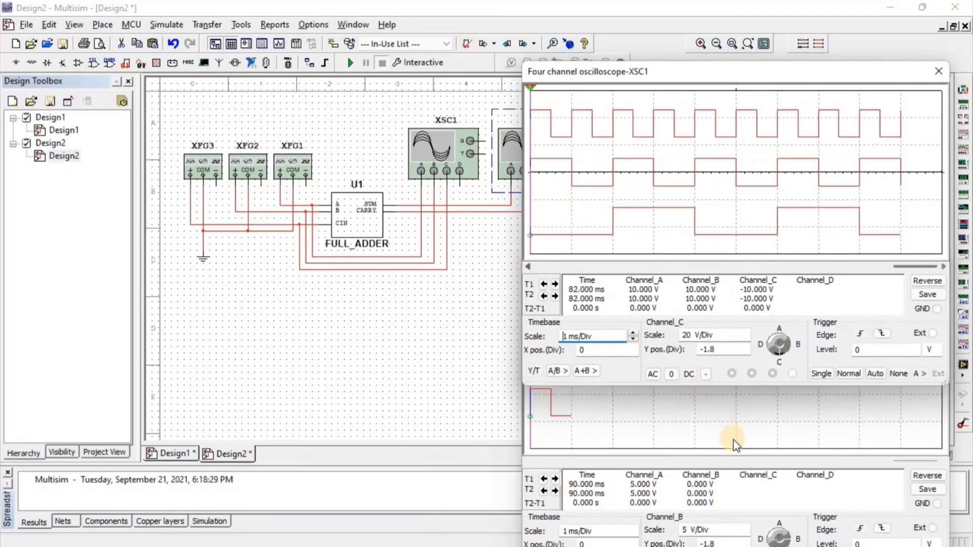
click(735, 445)
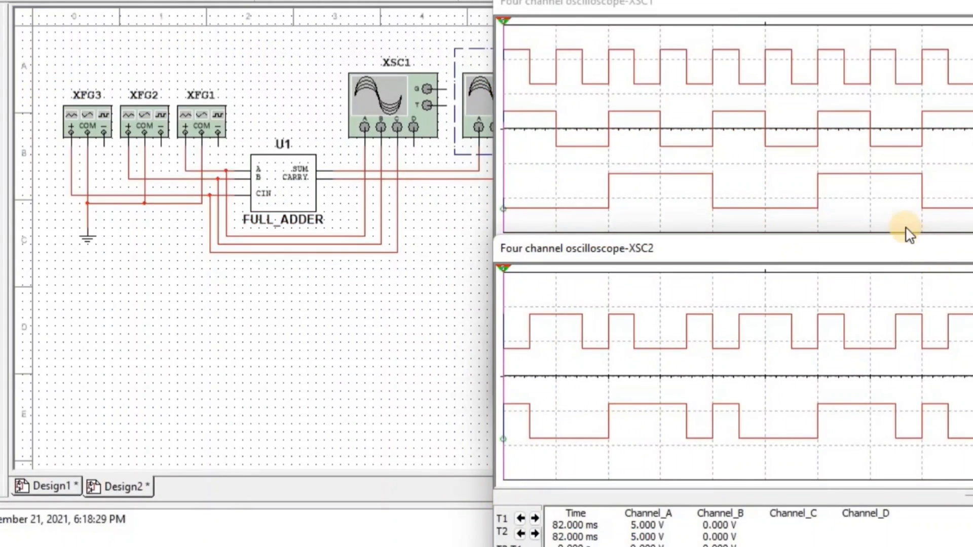